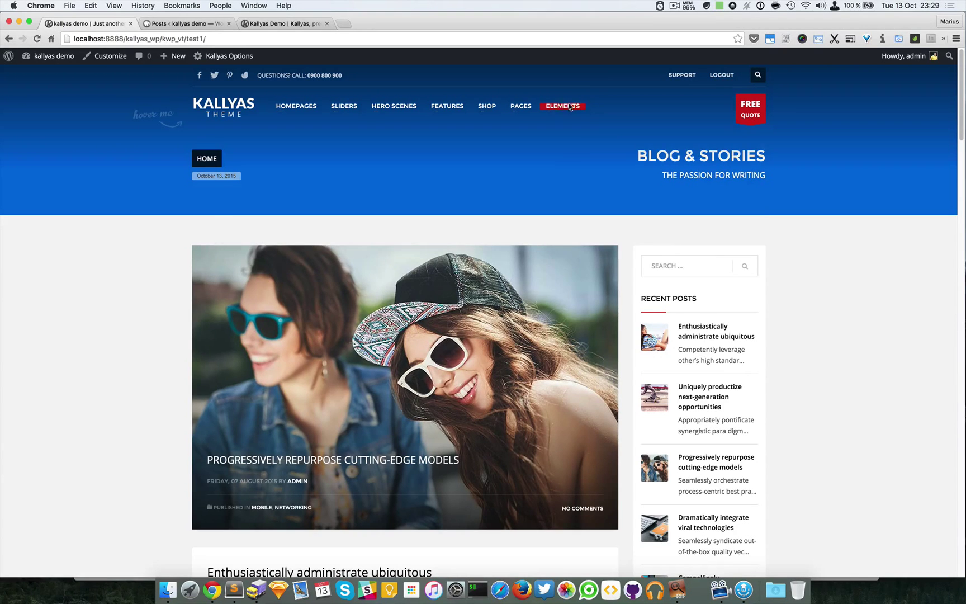
Open the Media Container page from the ELEMENTS mega-menu on the Kallyas demo site
mouse_move(562, 106)
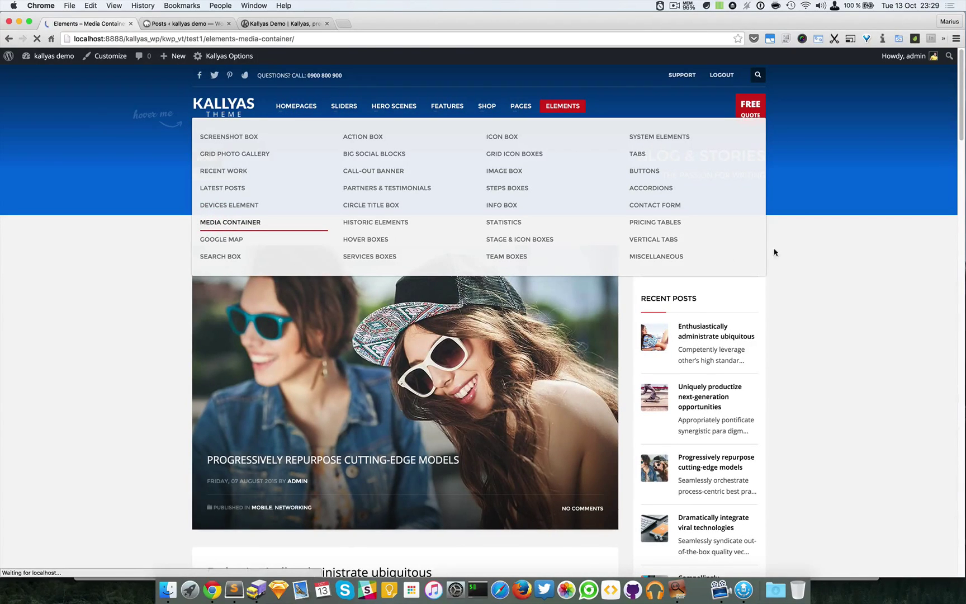
scroll(847, 255, down, 2)
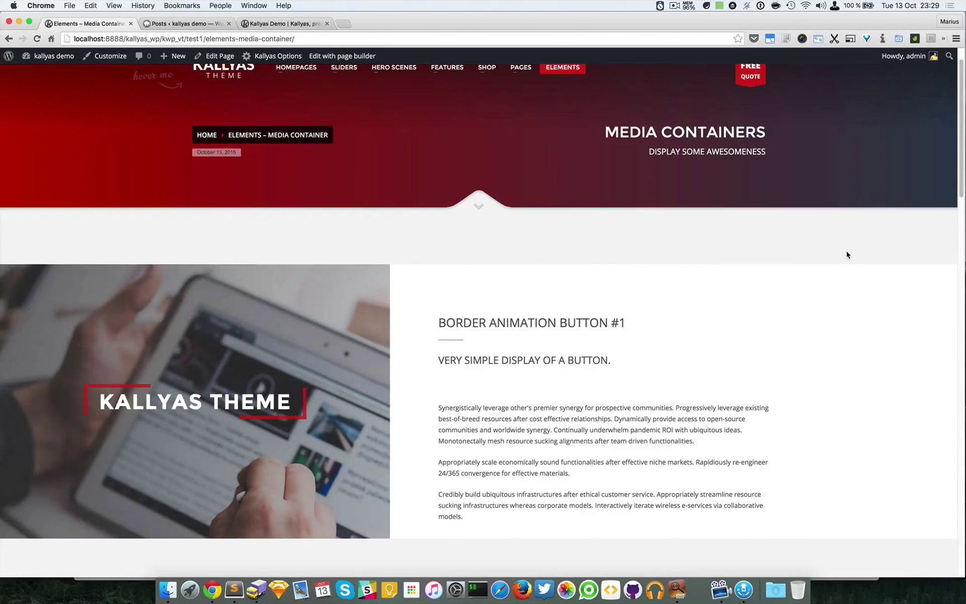
scroll(846, 255, down, 1)
scroll(858, 274, down, 1)
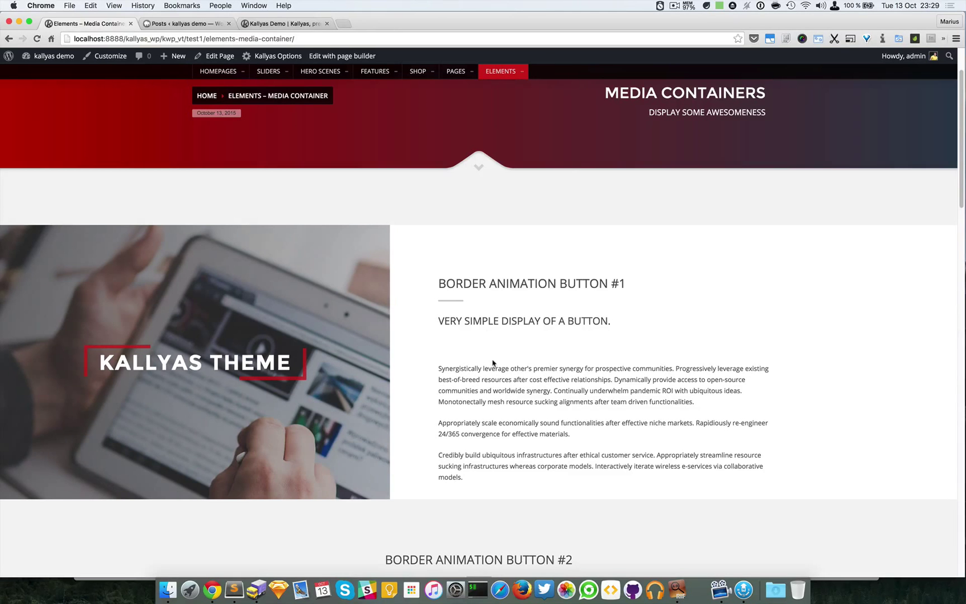
scroll(503, 367, up, 3)
scroll(502, 367, down, 15)
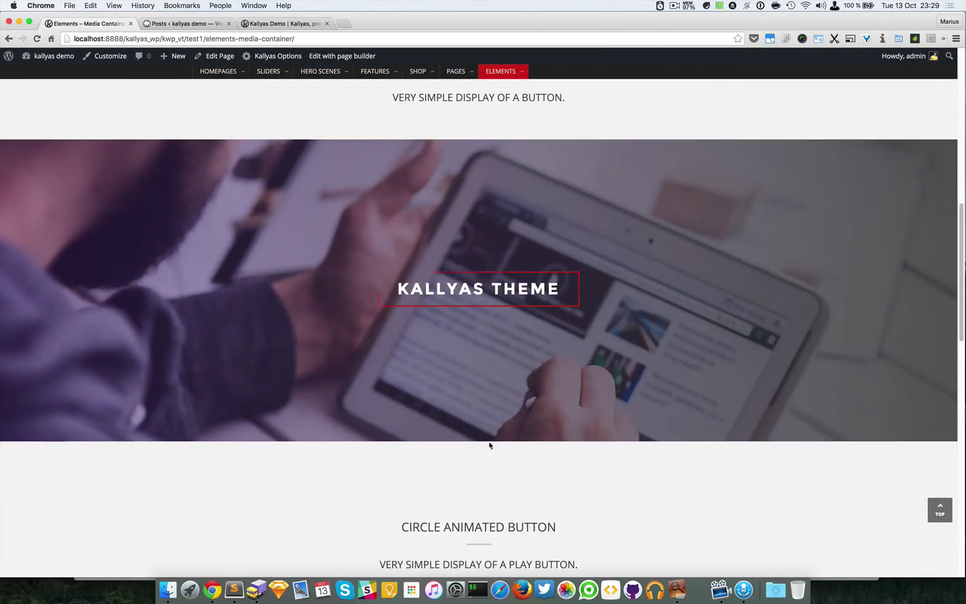
scroll(591, 446, down, 17)
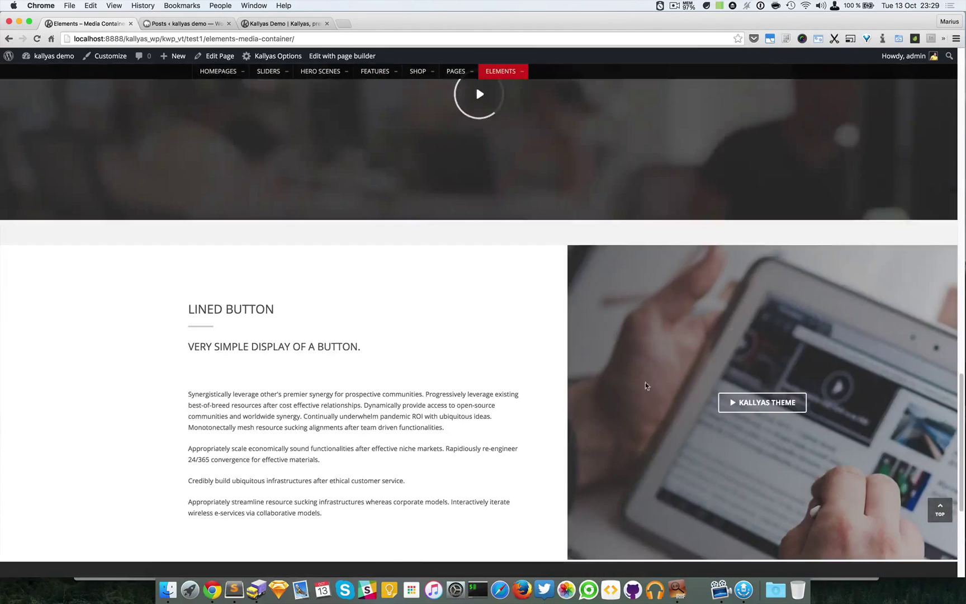
scroll(637, 455, up, 20)
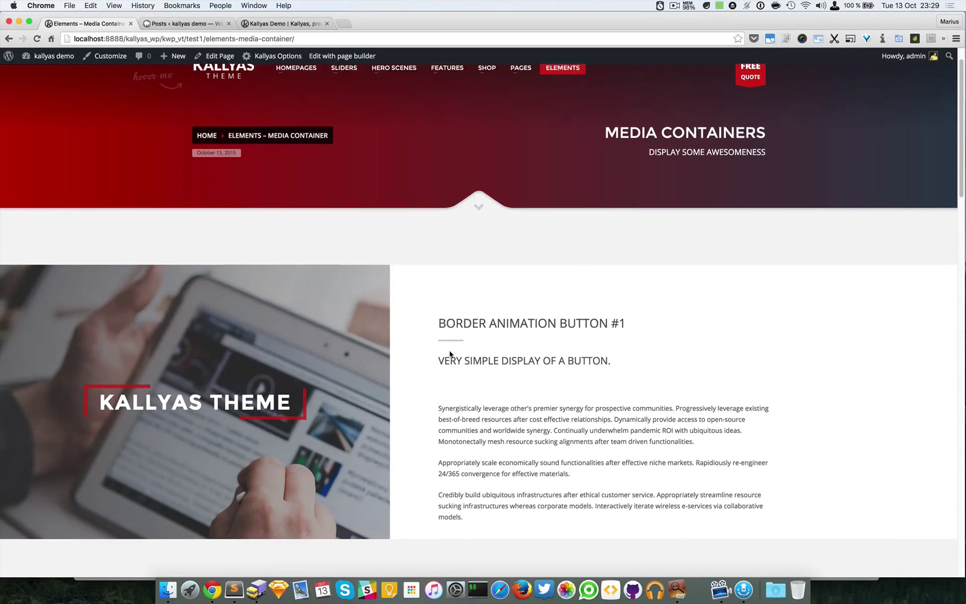
scroll(451, 357, down, 2)
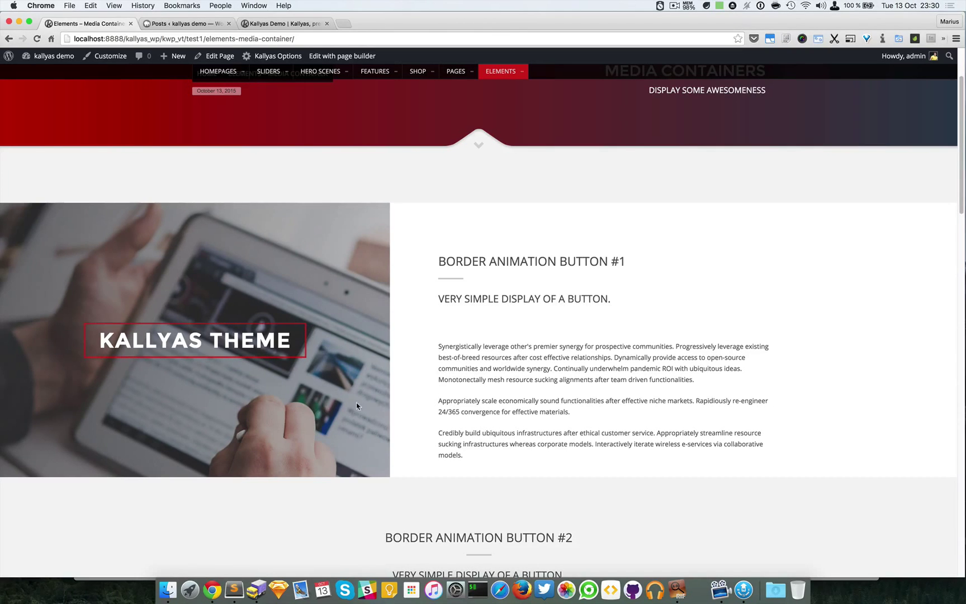
scroll(586, 401, down, 7)
scroll(586, 400, down, 2)
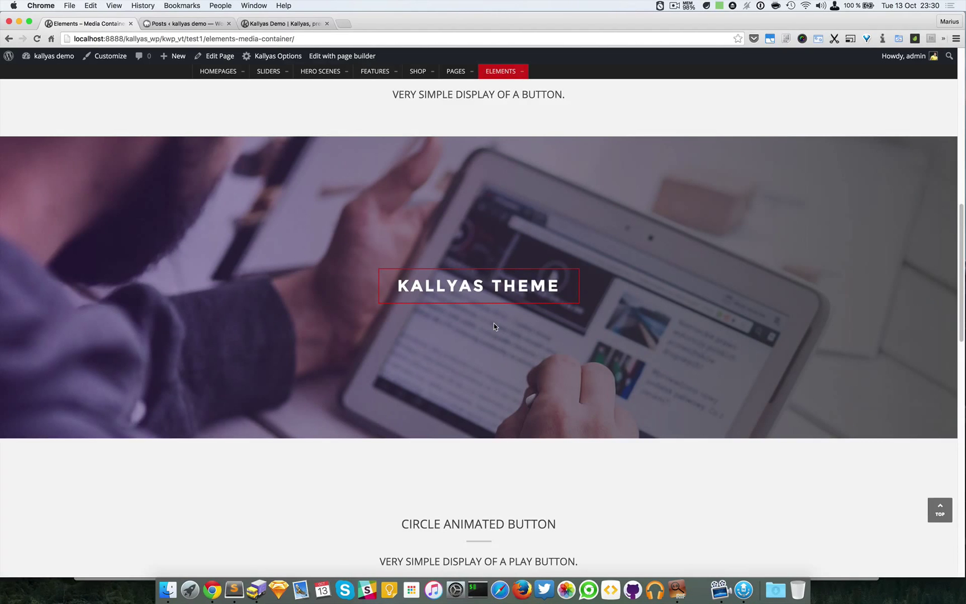
scroll(520, 345, down, 5)
scroll(521, 346, down, 3)
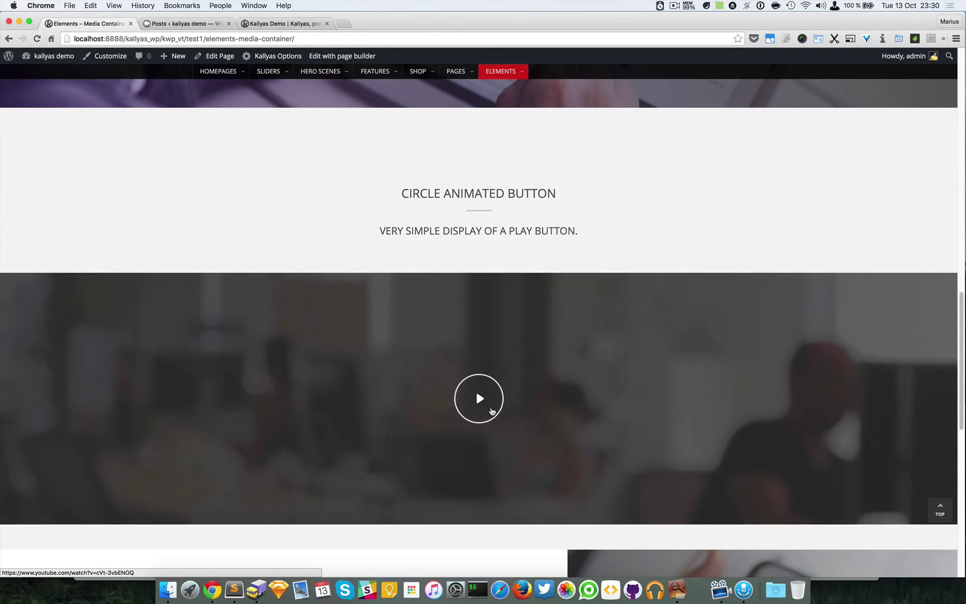
scroll(576, 418, down, 6)
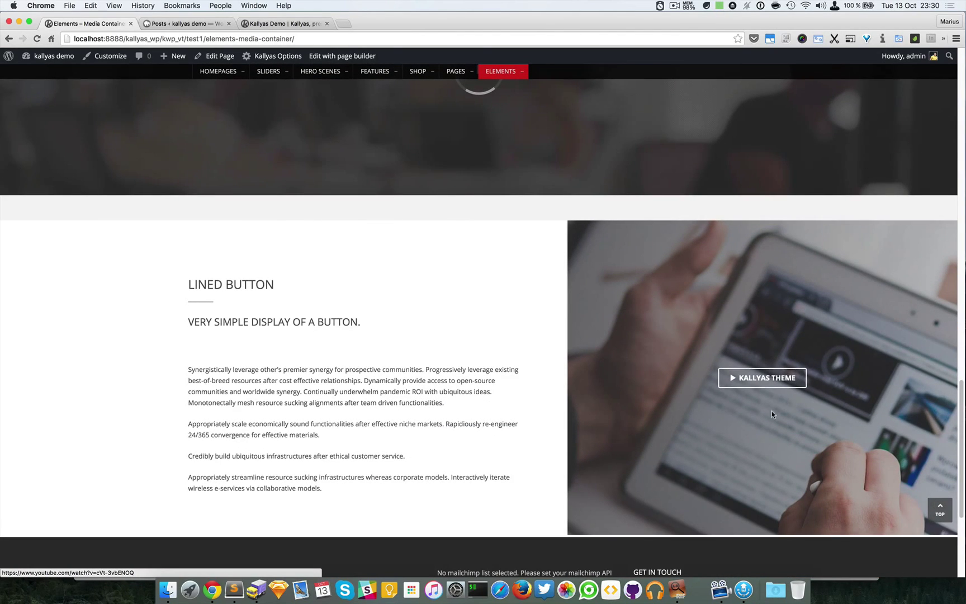
click(775, 383)
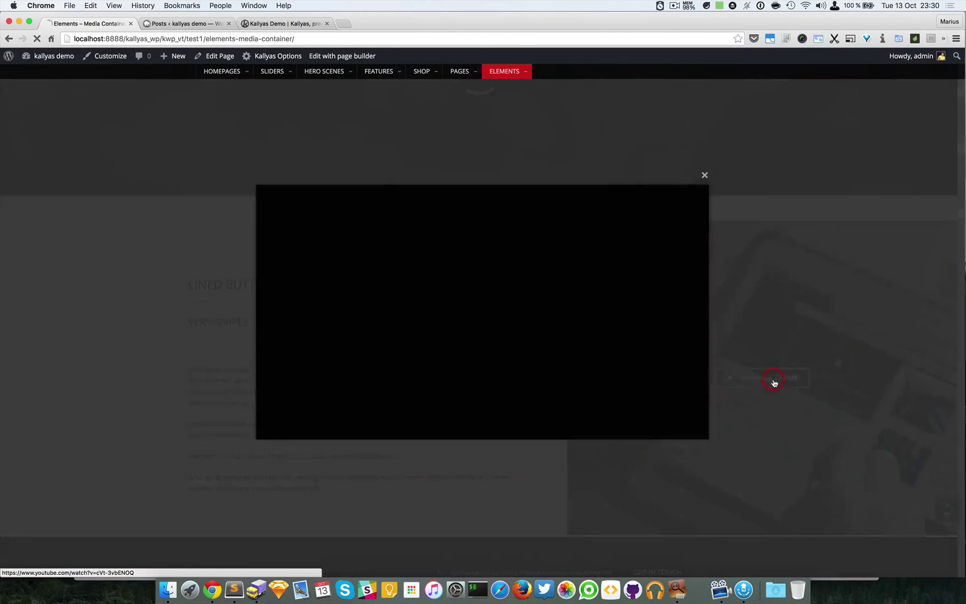
click(807, 346)
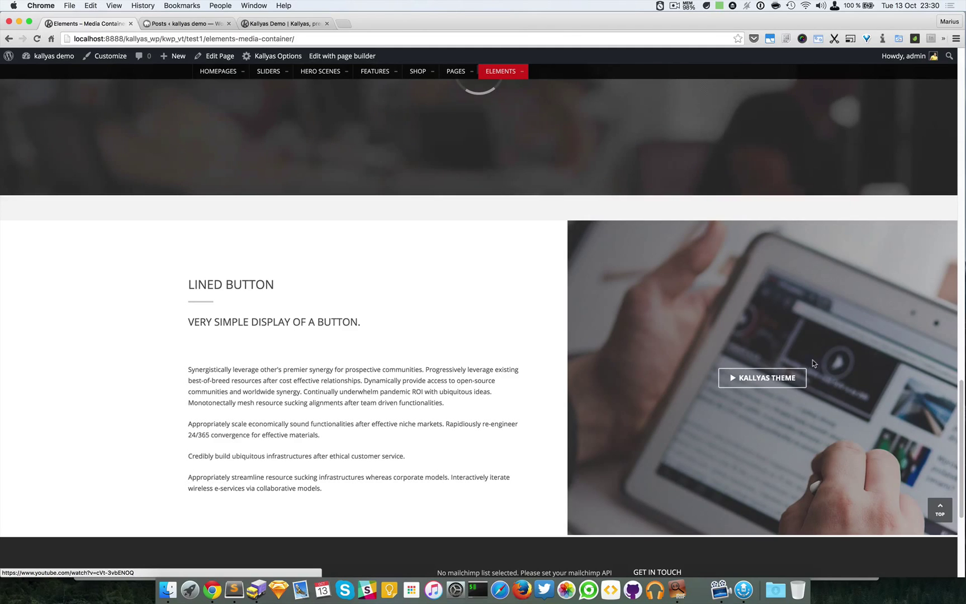
scroll(801, 386, down, 1)
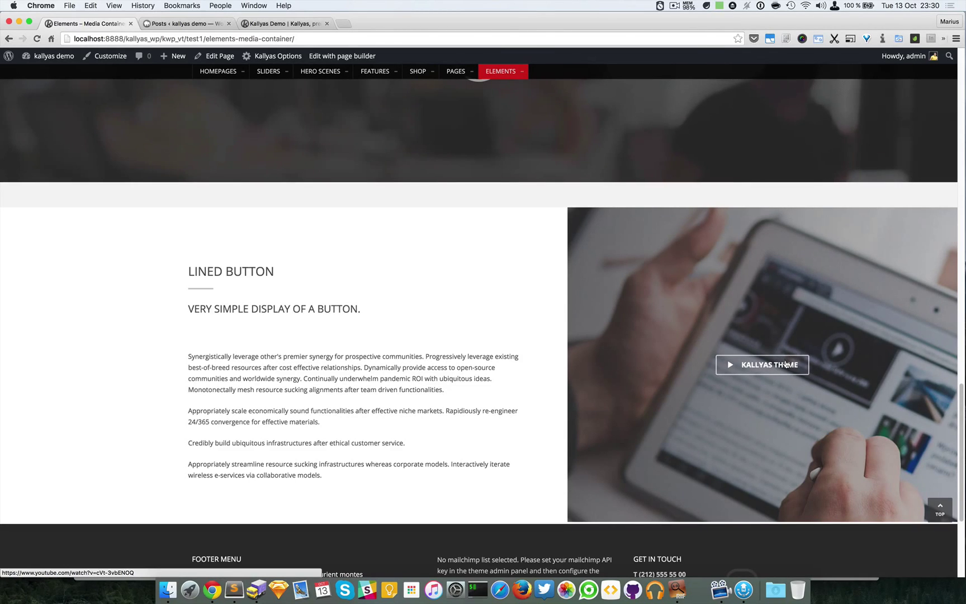
scroll(266, 347, up, 15)
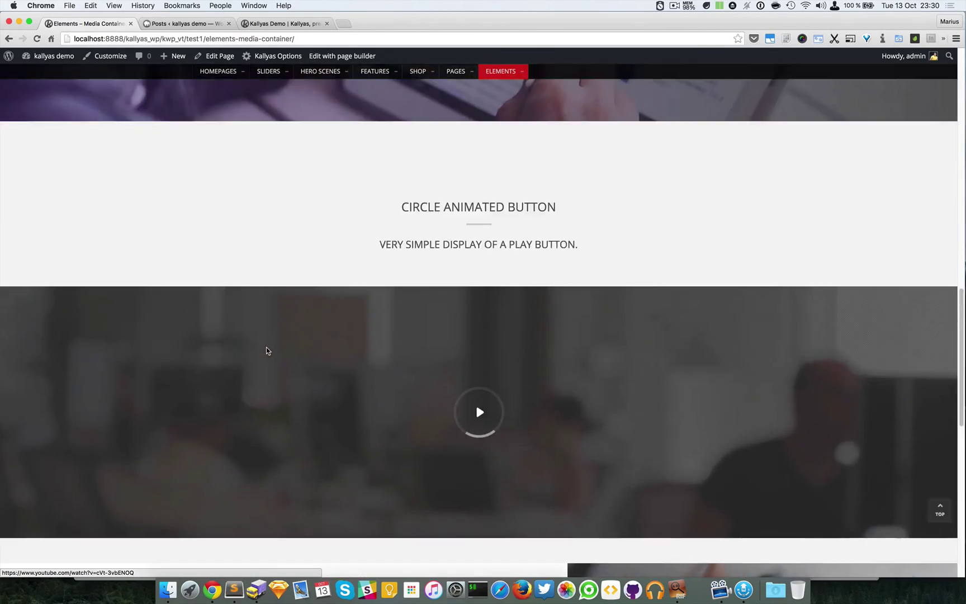
scroll(266, 347, up, 10)
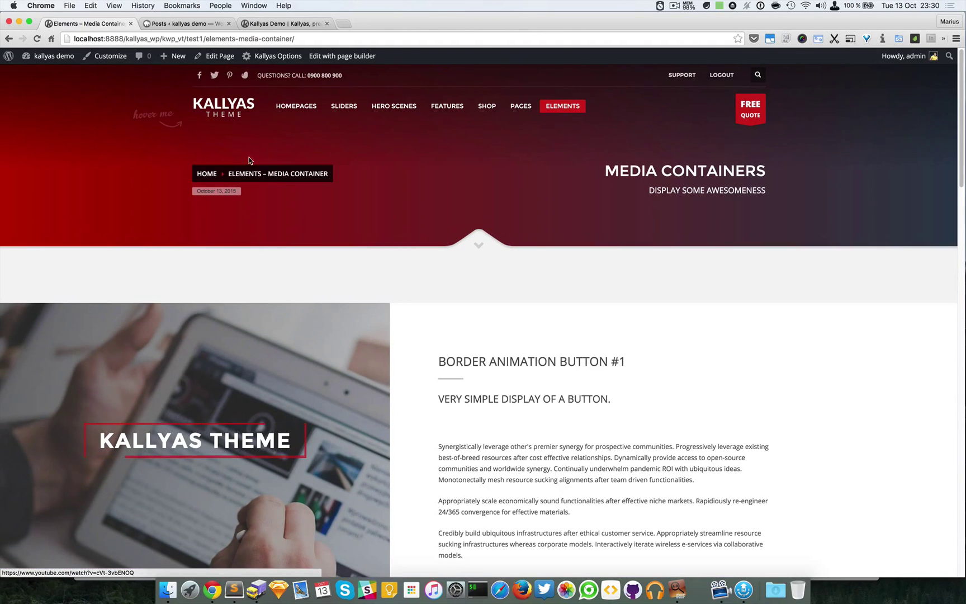
Create a new page titled 'Media container element demo', enable the page builder, and edit it there
mouse_move(176, 56)
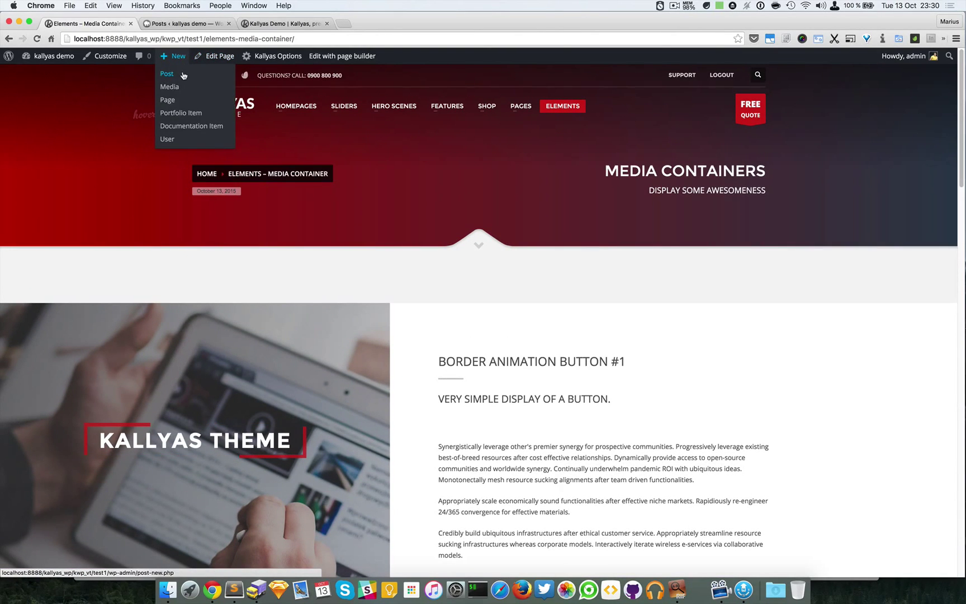
click(184, 101)
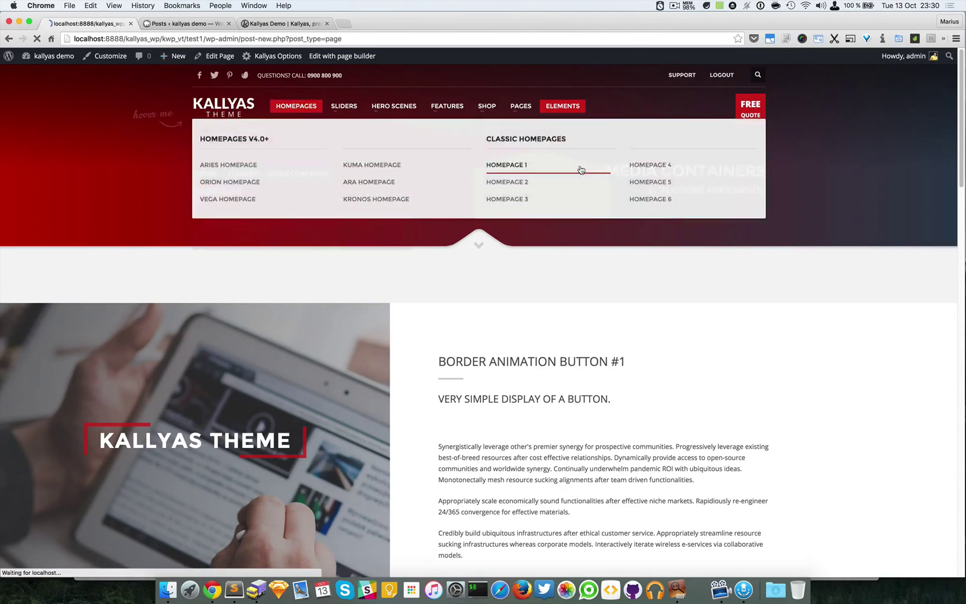
text(Media cont)
key(BackSpace)
text(ainer element demo)
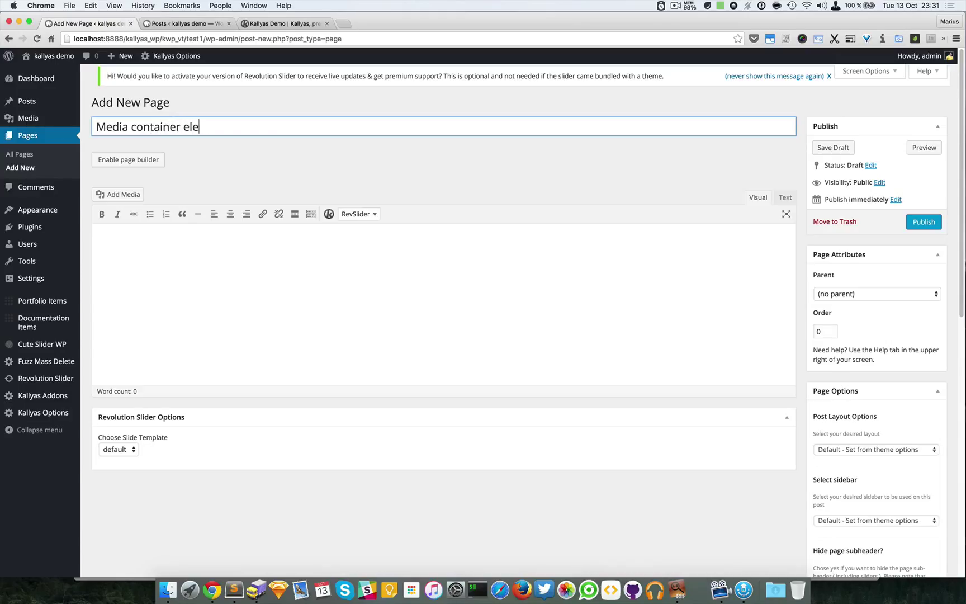
click(130, 159)
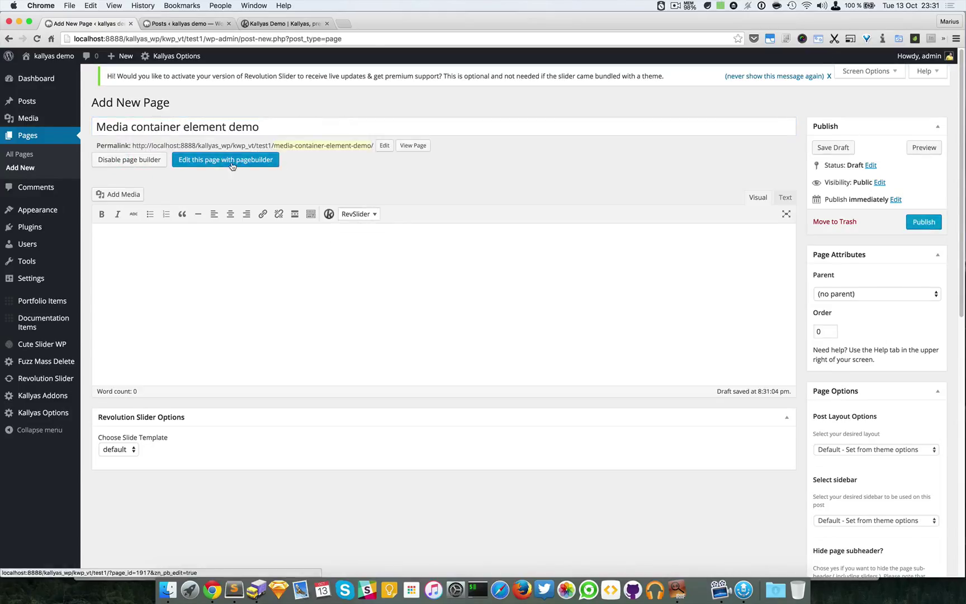
click(233, 164)
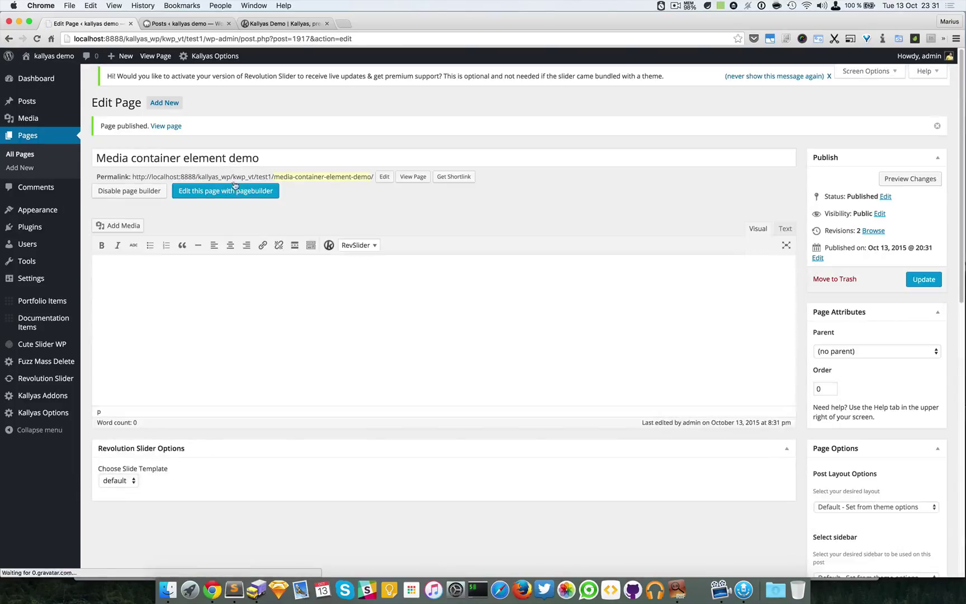
Add a Custom Sub-header to the page, with a Separator element below it
click(235, 196)
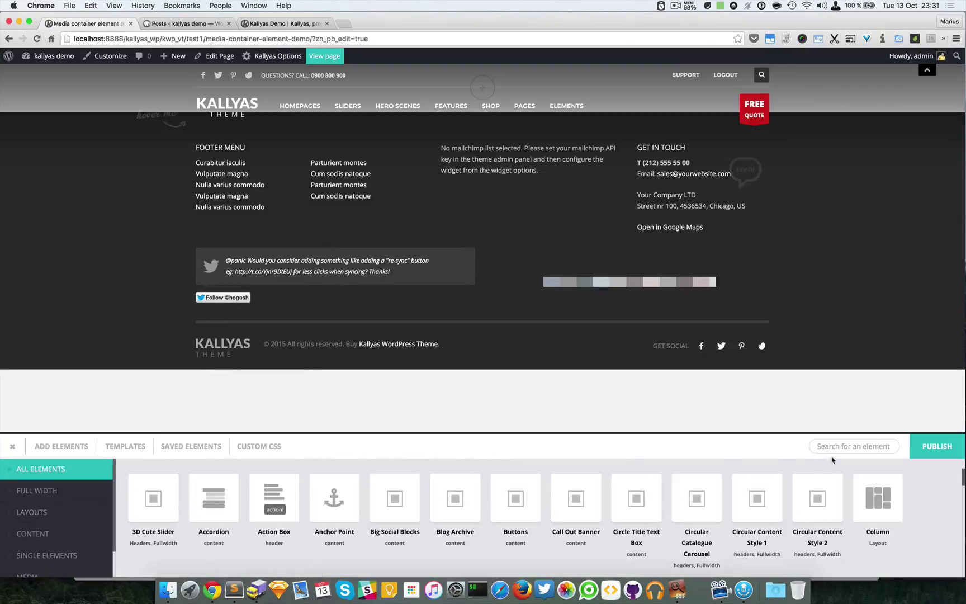
click(835, 447)
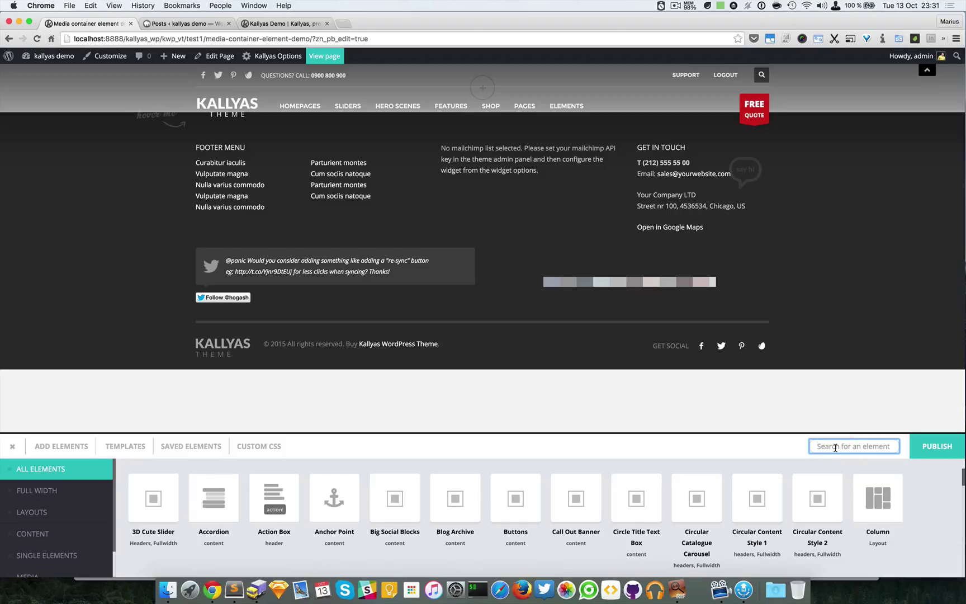
text(custom)
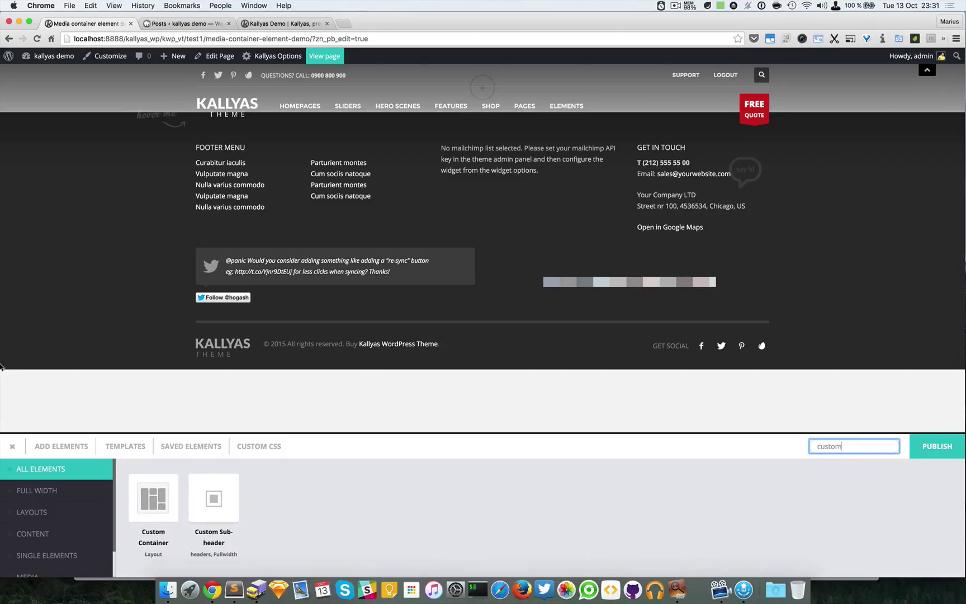
drag(222, 491, 473, 104)
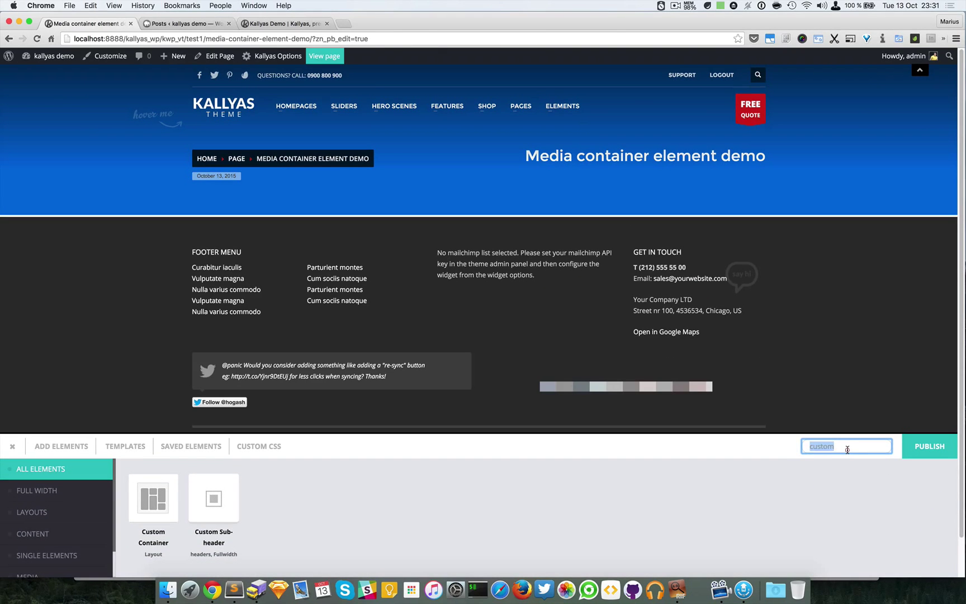
text(separa)
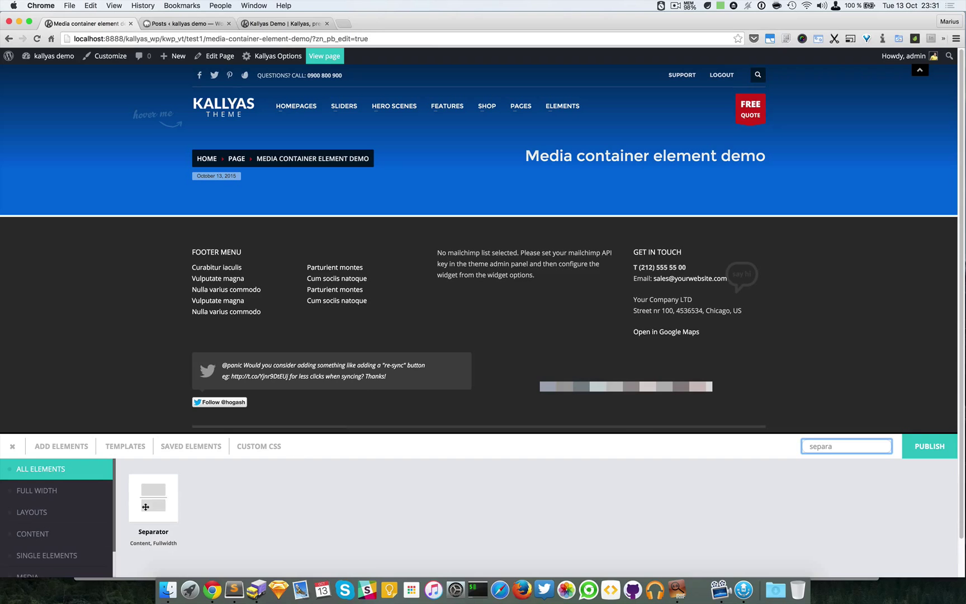
drag(145, 507, 504, 218)
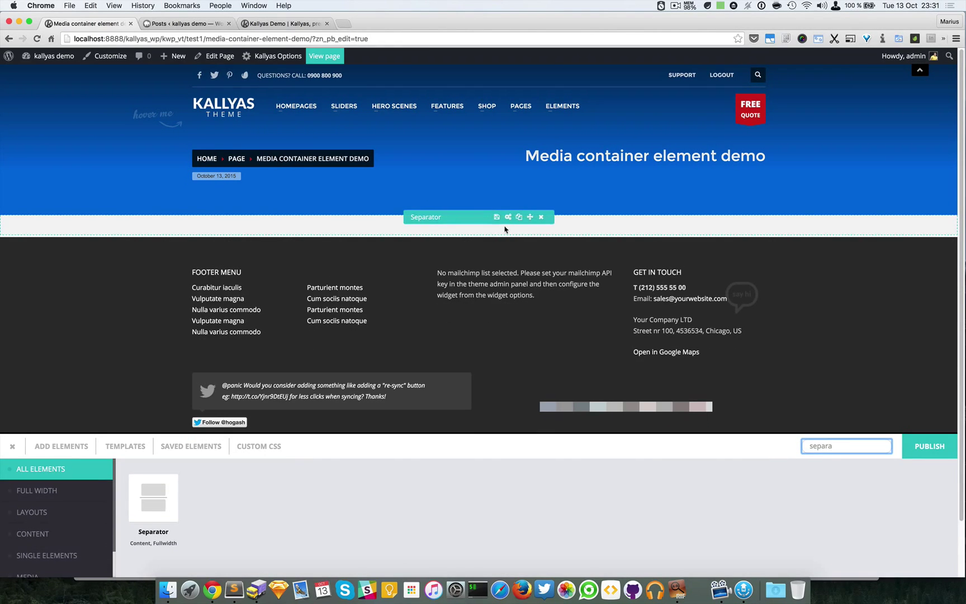
Delete the Separator and place a Spacer Element under the page header
click(542, 217)
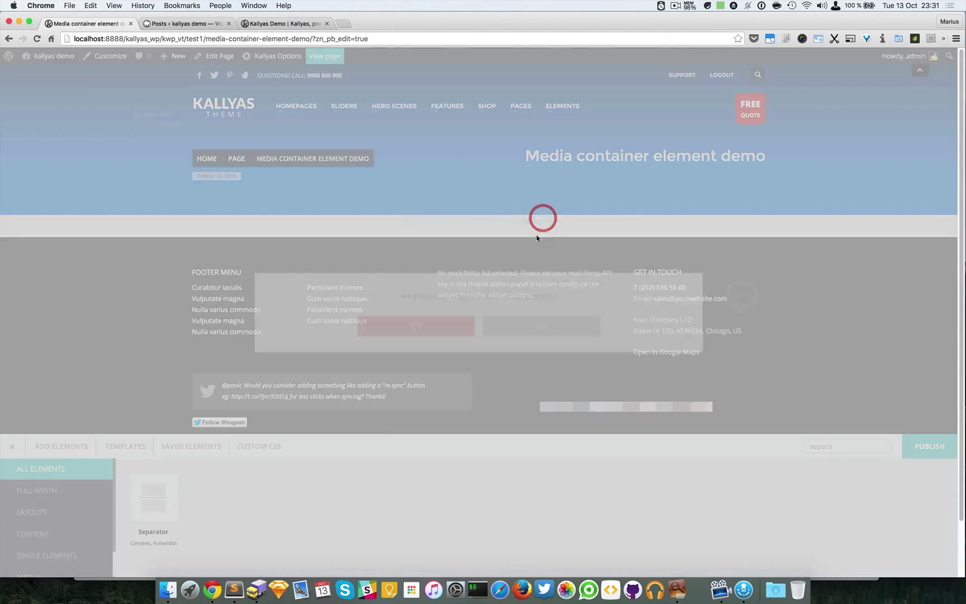
click(410, 328)
double_click(849, 451)
key(BackSpace)
text(space)
drag(144, 513, 493, 214)
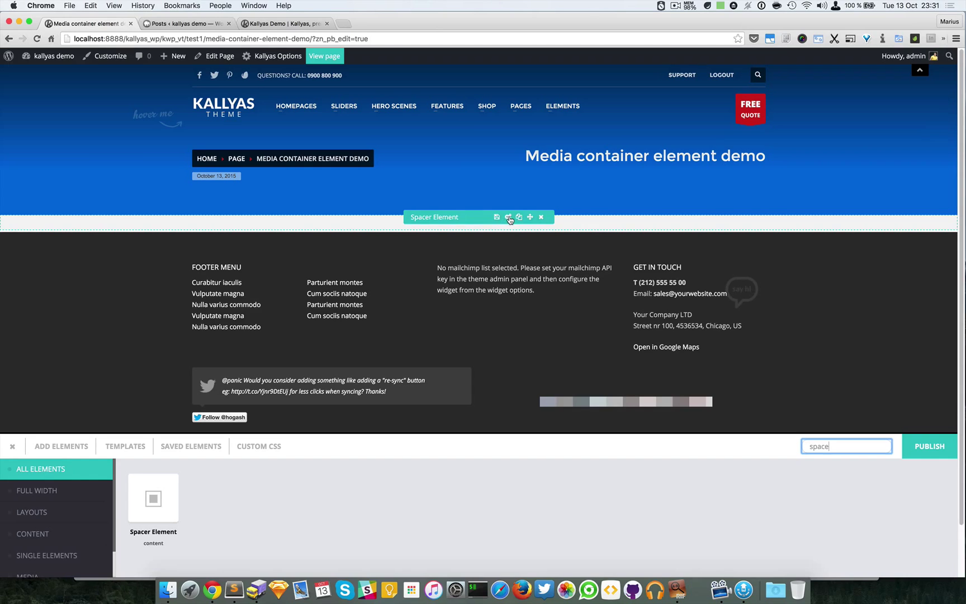
Set the Spacer Element height to 100 and duplicate it
click(508, 217)
drag(456, 272, 487, 273)
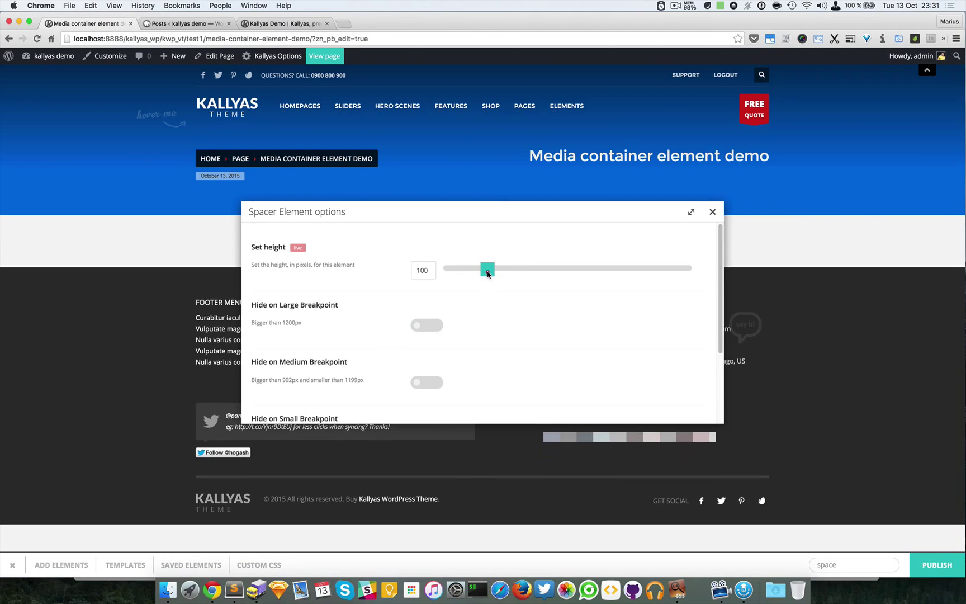
click(712, 212)
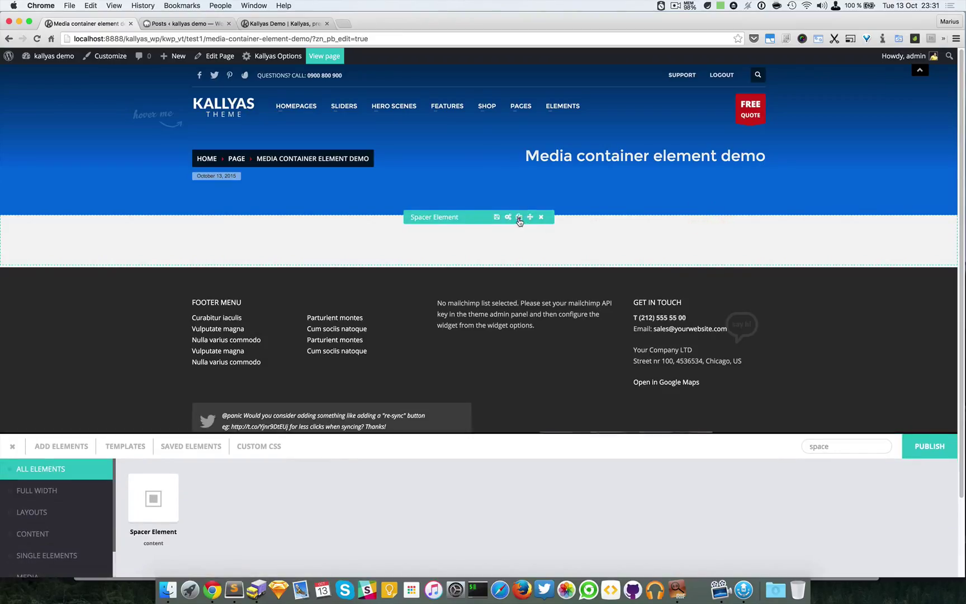
click(519, 219)
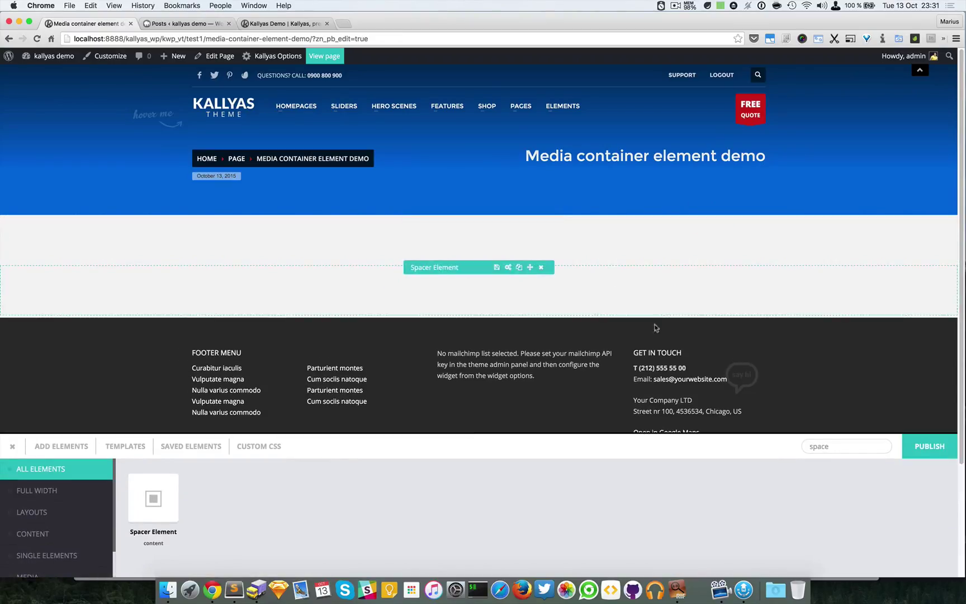
Place a Media Container element onto the page
double_click(837, 446)
text(medi)
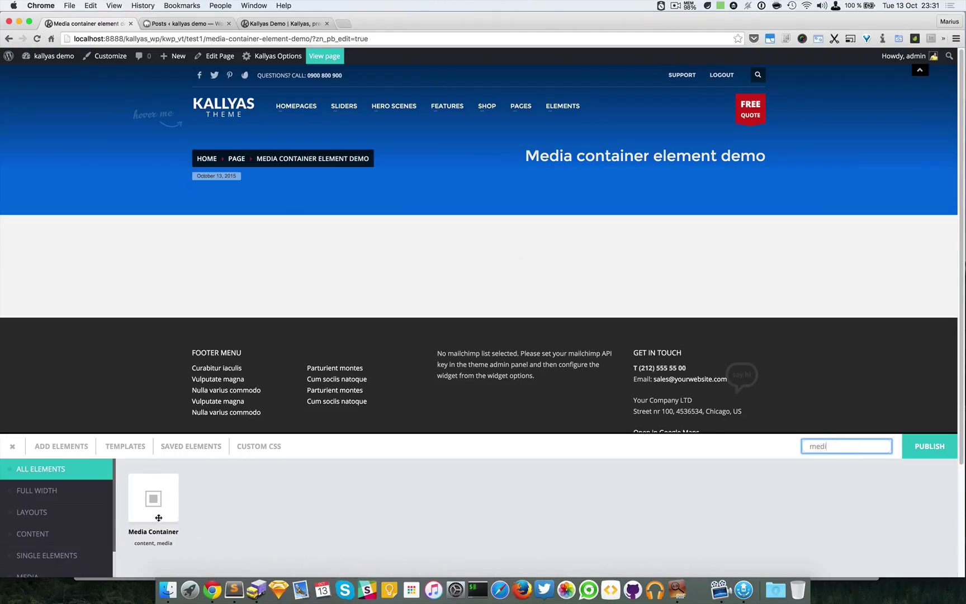
drag(158, 515, 482, 269)
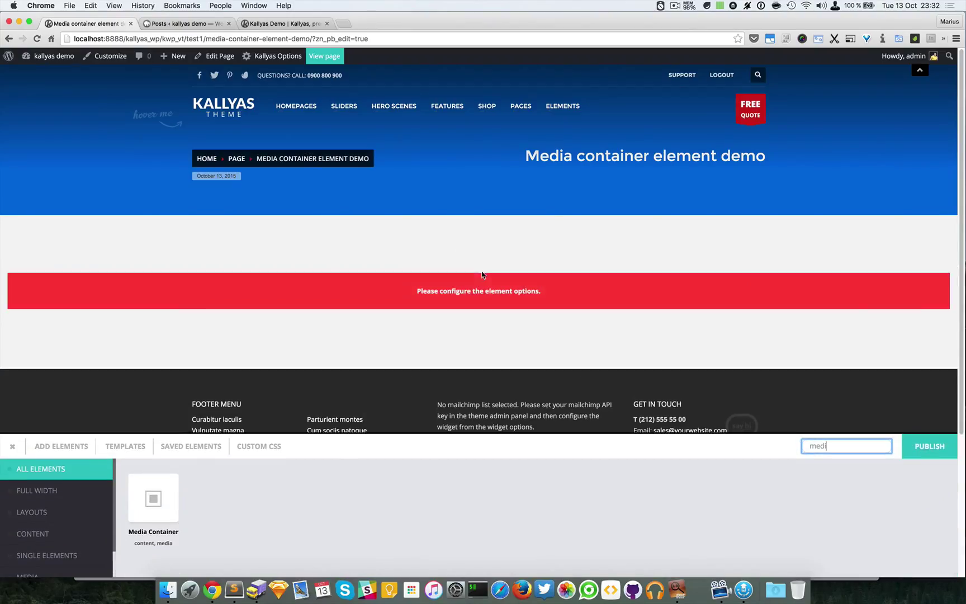
mouse_move(431, 234)
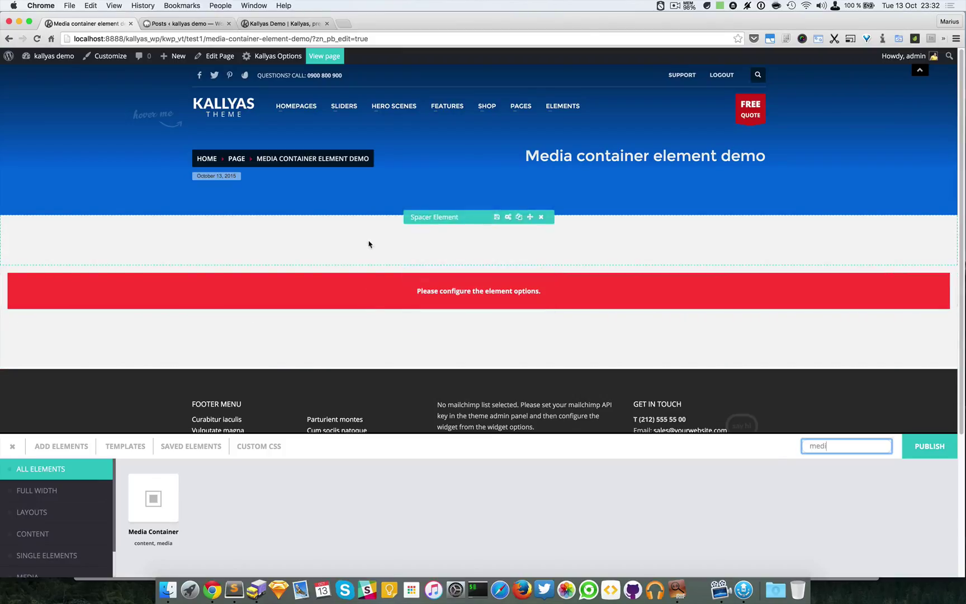
mouse_move(377, 291)
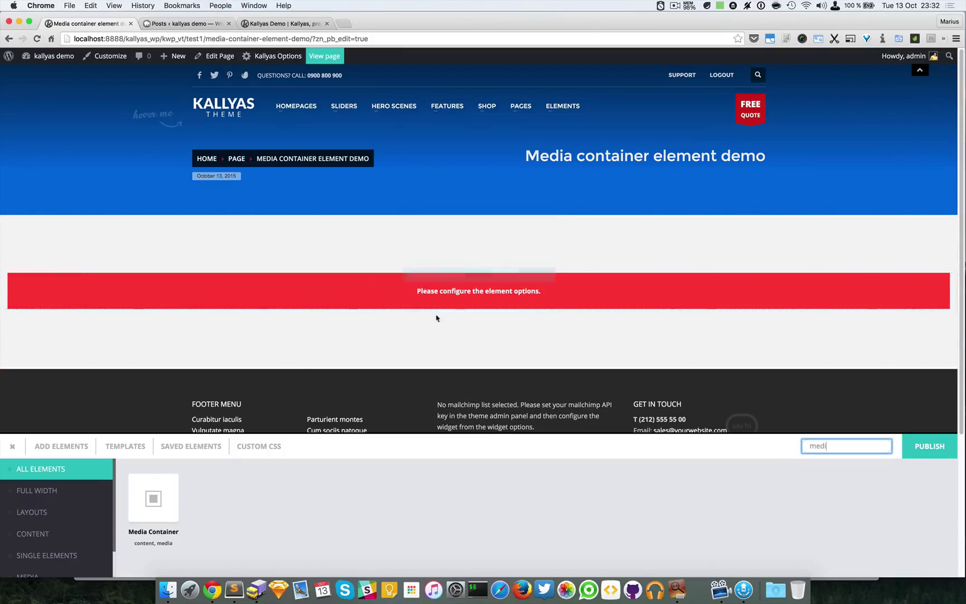
scroll(438, 319, down, 1)
Add an empty Section element below the Media Container
double_click(846, 448)
text(sect)
drag(261, 447, 410, 358)
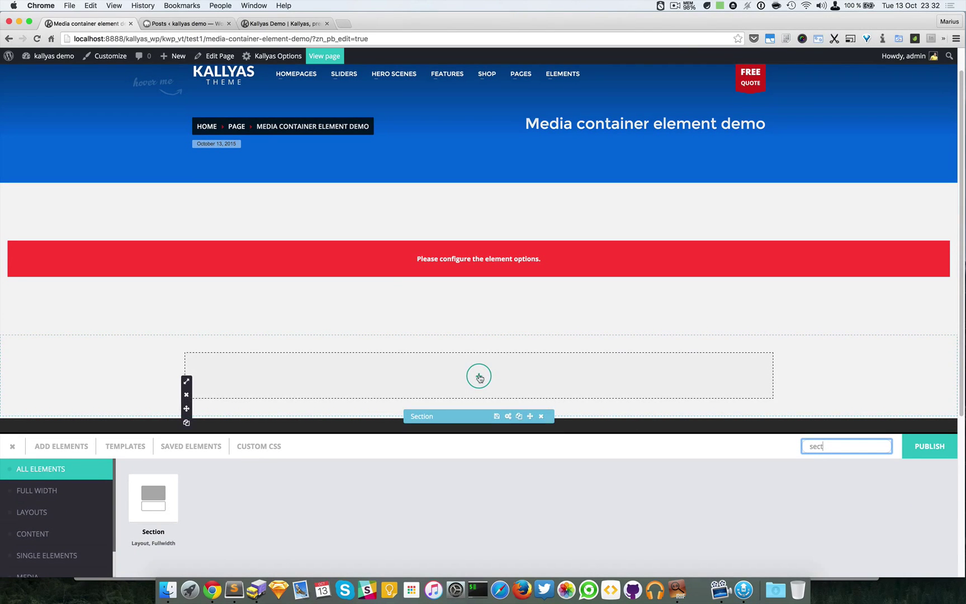
Give the Section 93 px top padding, 99 px bottom padding and full-width size
click(508, 416)
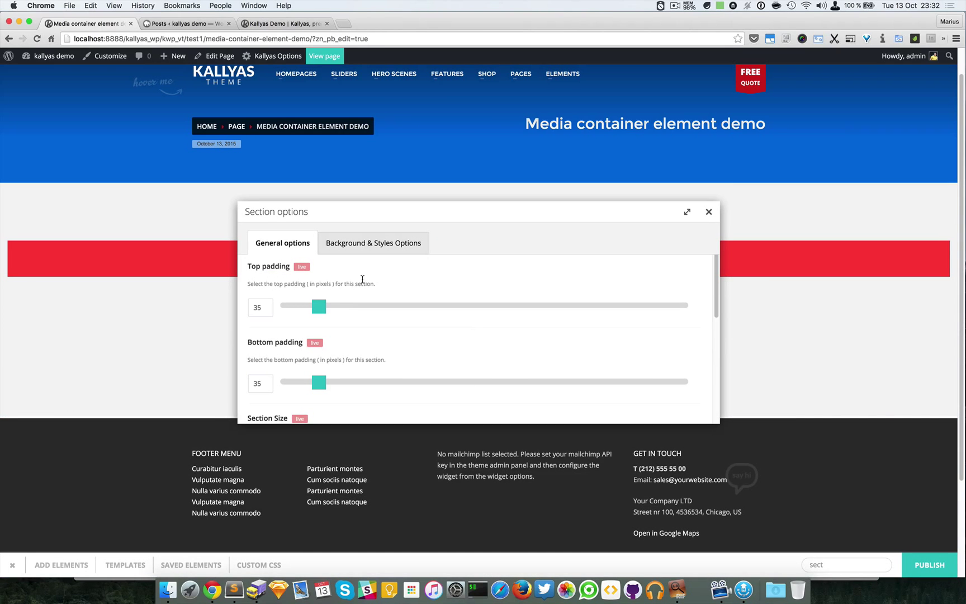
scroll(366, 281, down, 3)
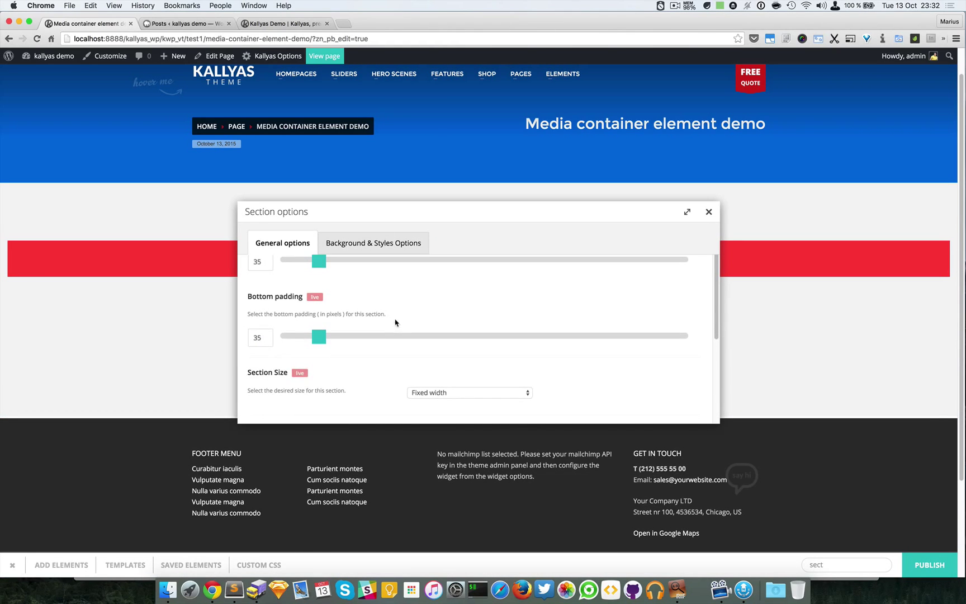
scroll(386, 319, up, 3)
drag(319, 303, 378, 303)
drag(324, 385, 386, 384)
scroll(448, 374, down, 1)
scroll(448, 374, down, 1)
click(440, 392)
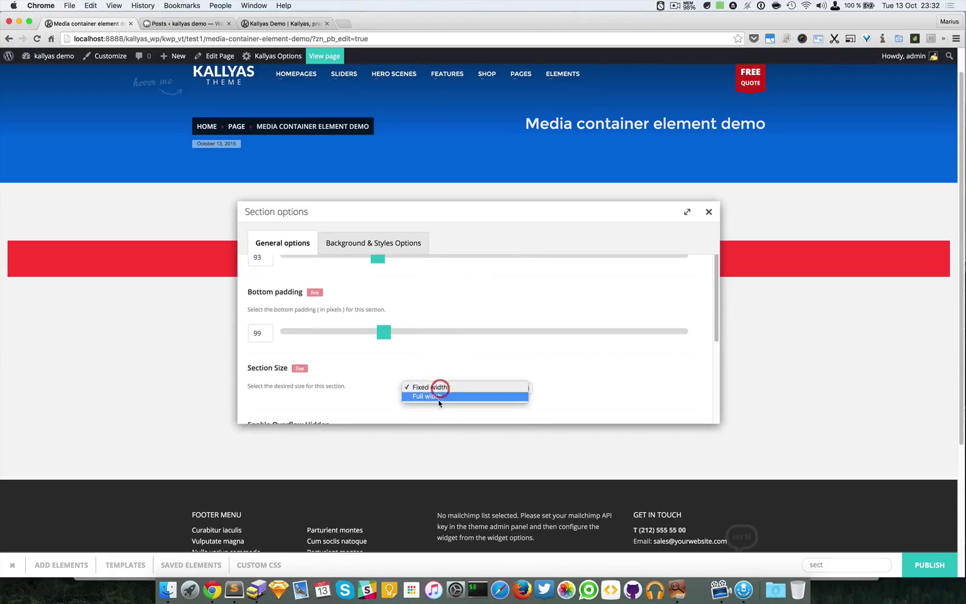
click(439, 397)
click(709, 212)
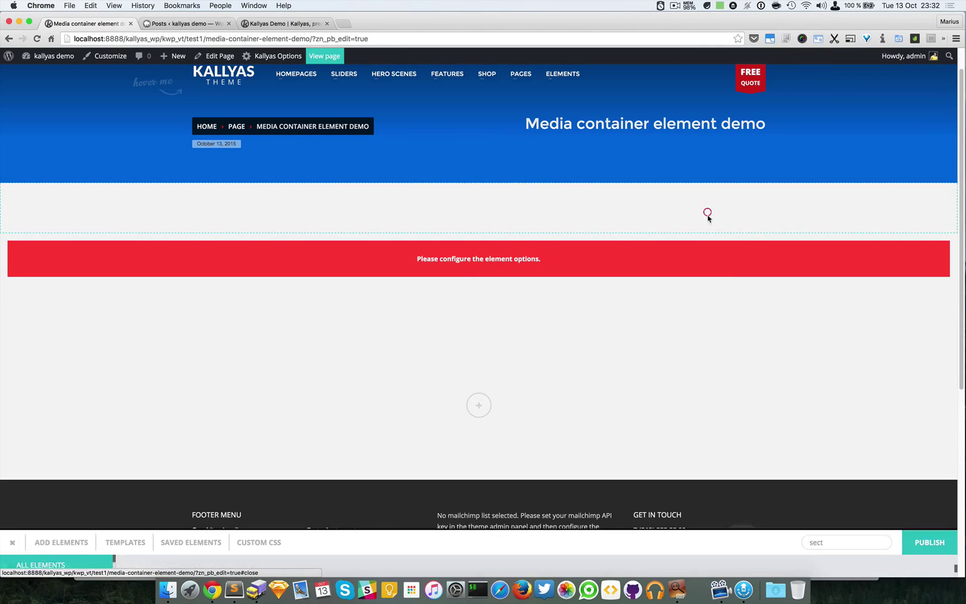
Move the Media Container into the Section and delete both Spacer Elements
scroll(671, 313, down, 2)
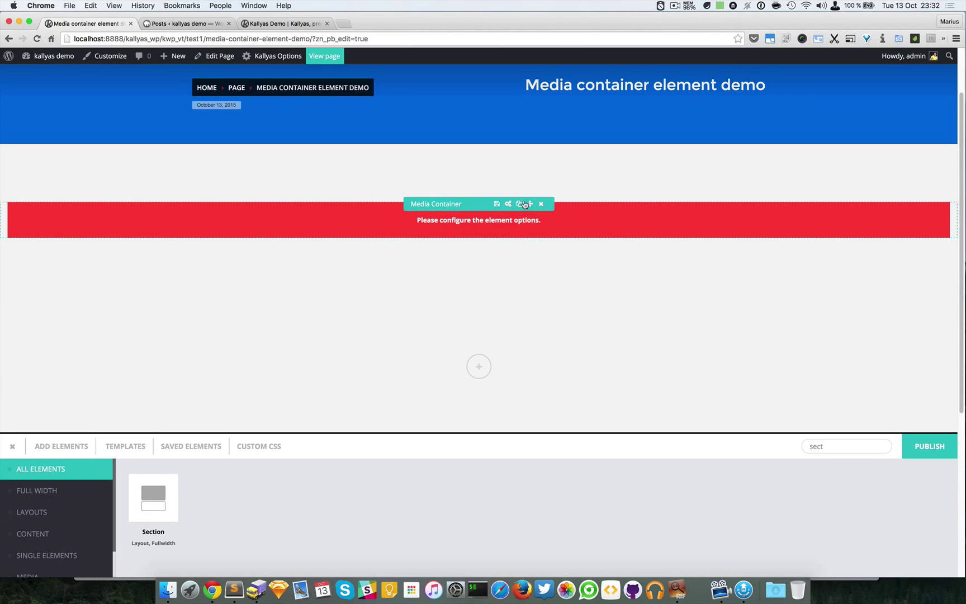
drag(530, 208, 488, 334)
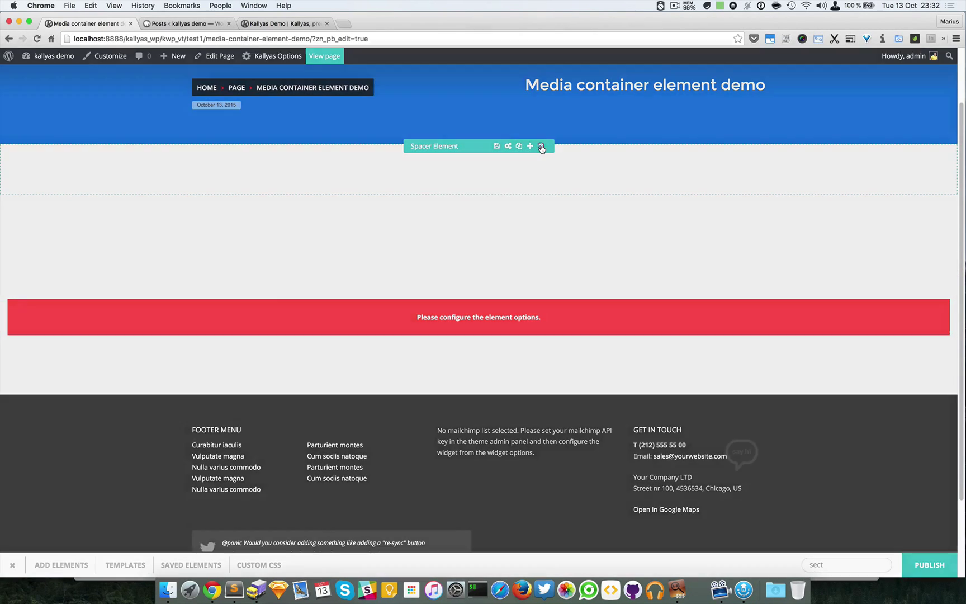
click(540, 147)
click(447, 327)
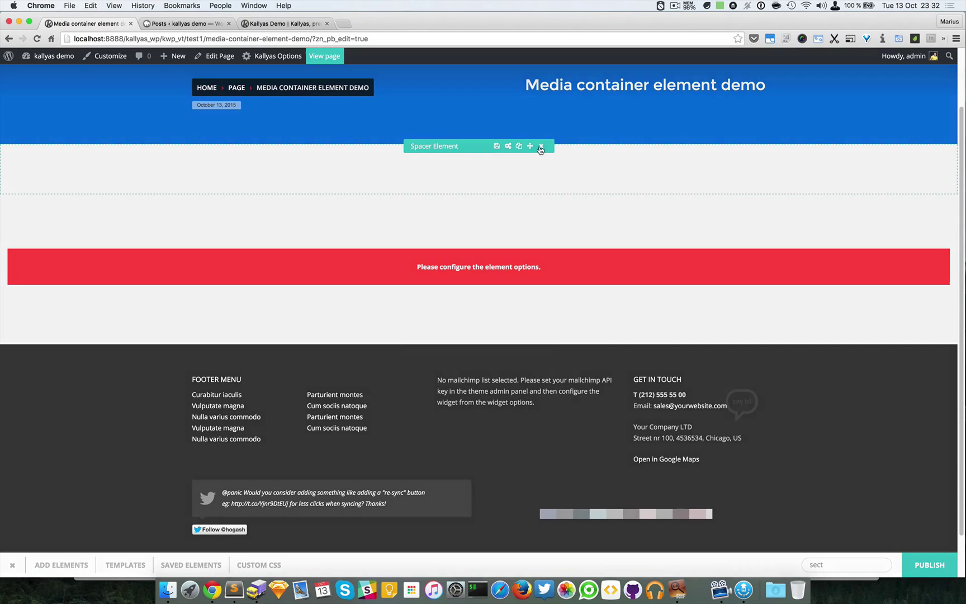
click(540, 147)
click(432, 329)
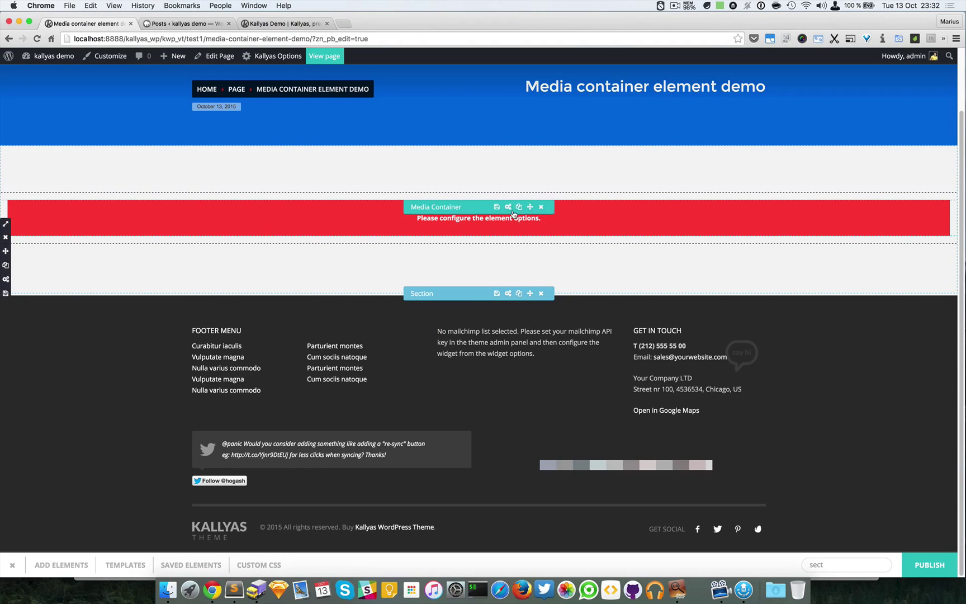
Open the Media Container options and keep Link Type as 'No link, just media'
click(508, 208)
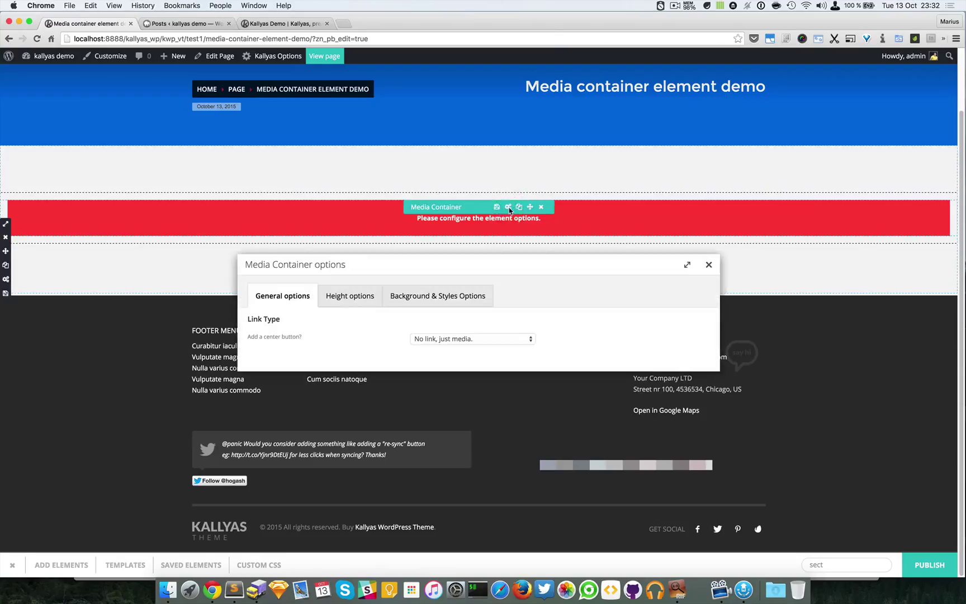
drag(453, 267, 564, 336)
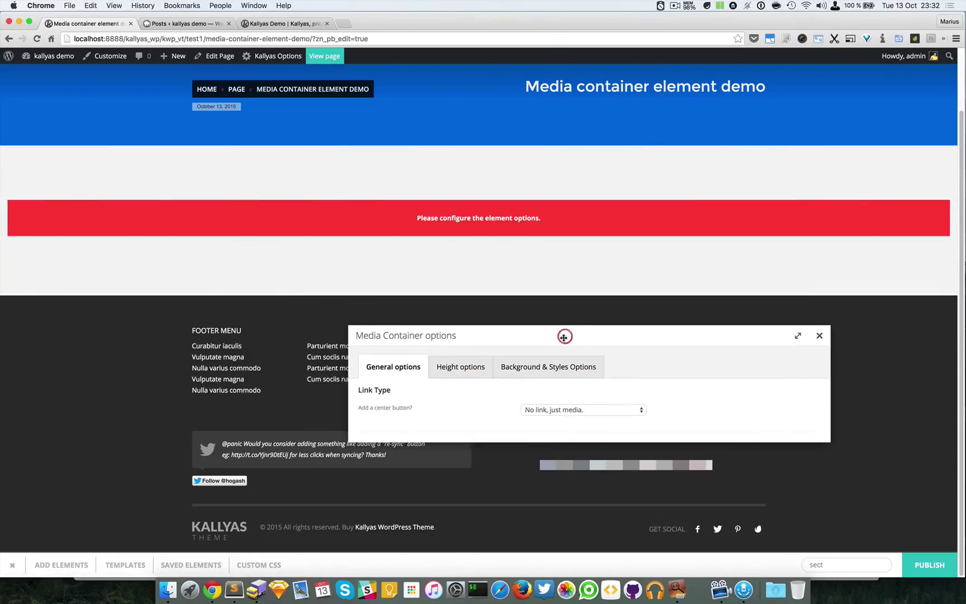
triple_click(363, 390)
click(418, 391)
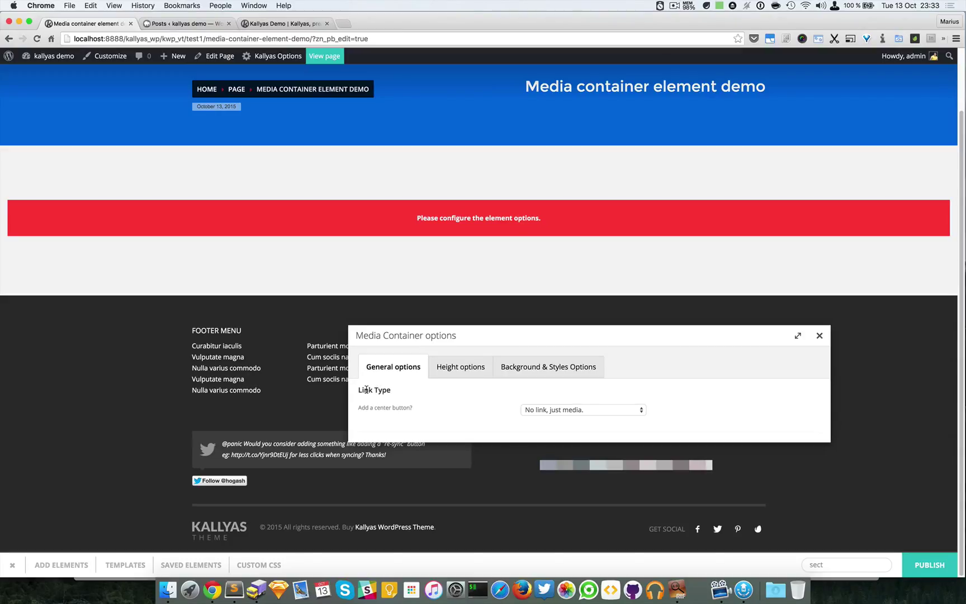
drag(361, 391, 390, 390)
click(390, 390)
click(541, 412)
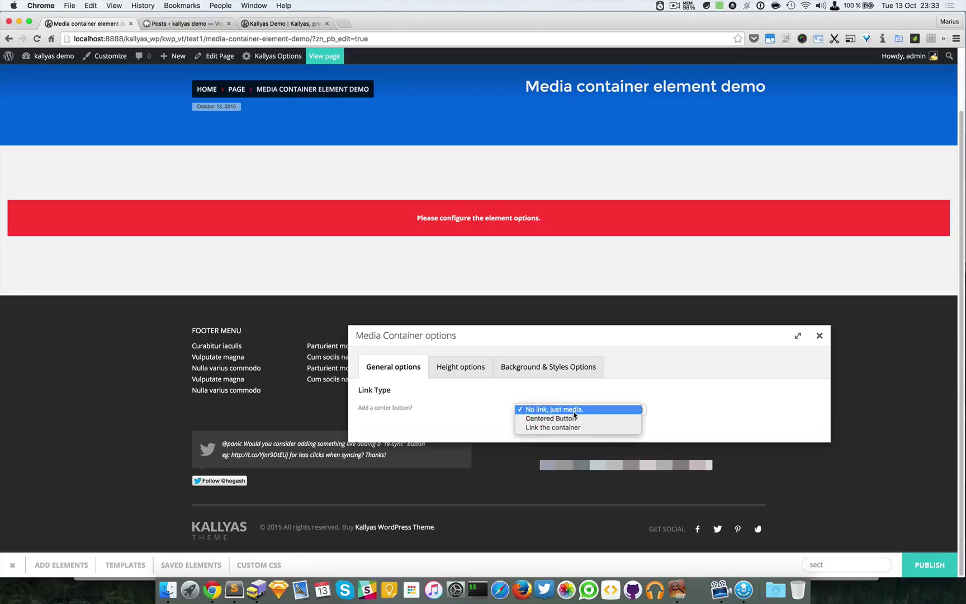
click(709, 404)
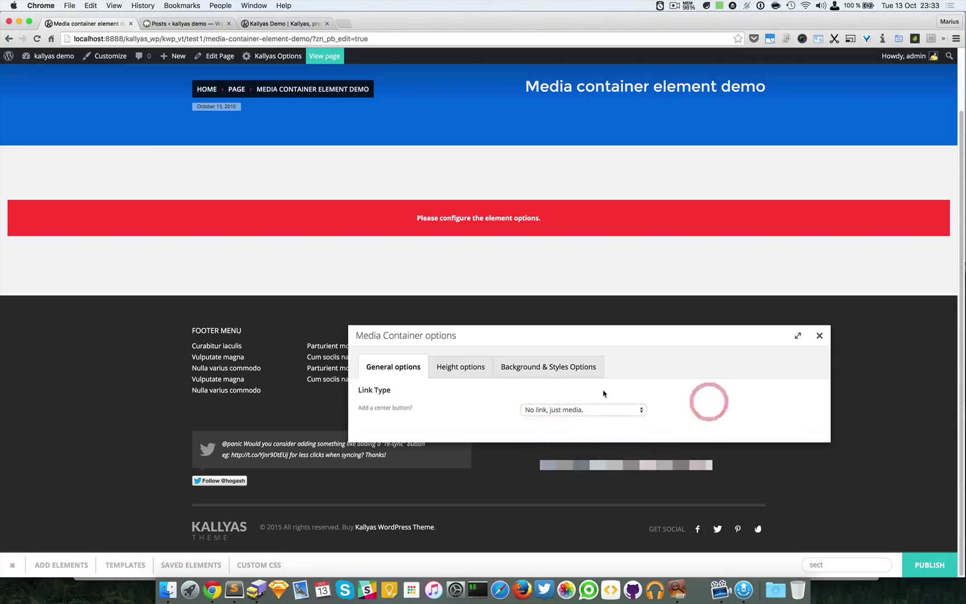
Set the Media Container background source to Image, inserting shop-cat-03.jpg from the Media Library
click(534, 365)
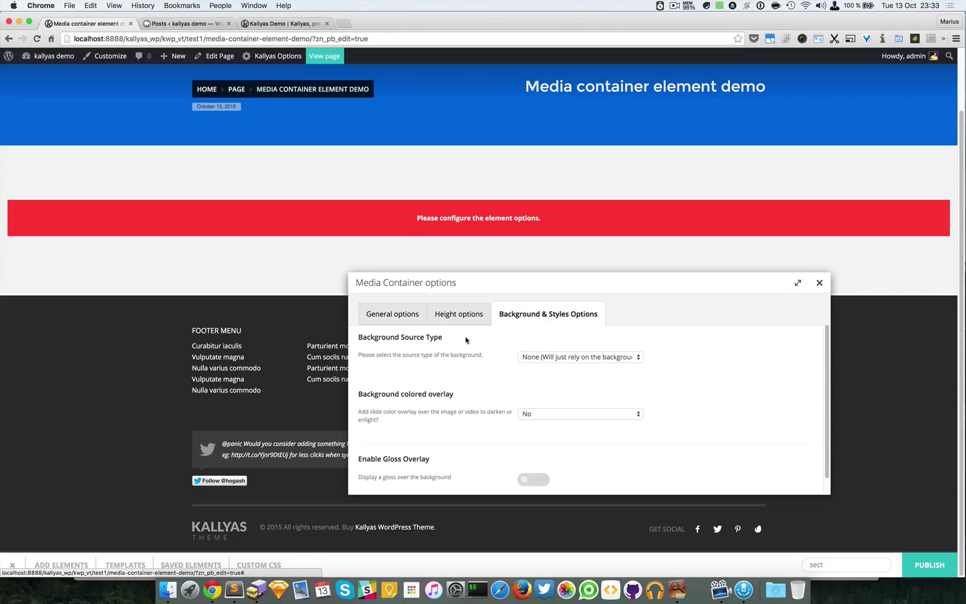
click(566, 359)
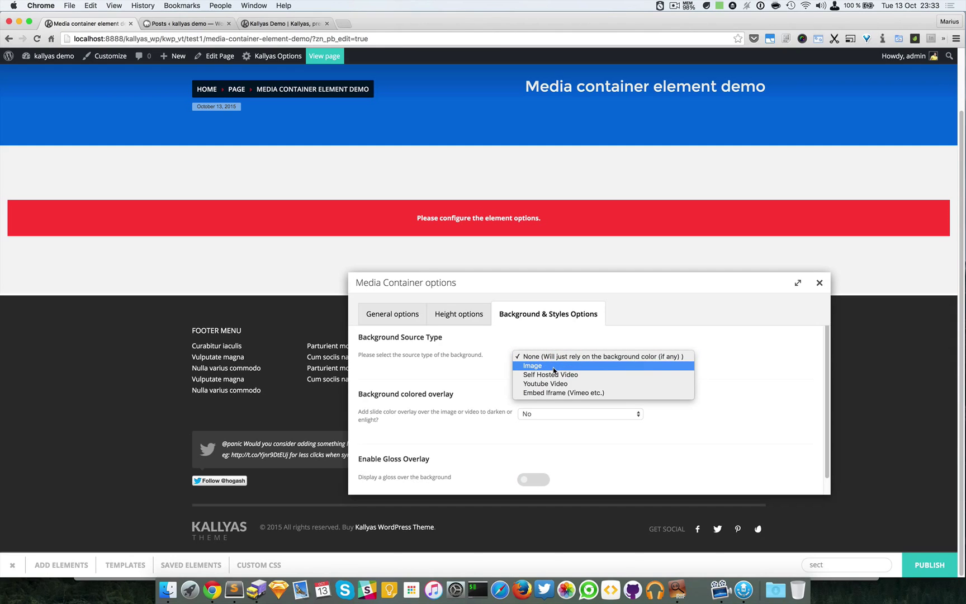
click(554, 368)
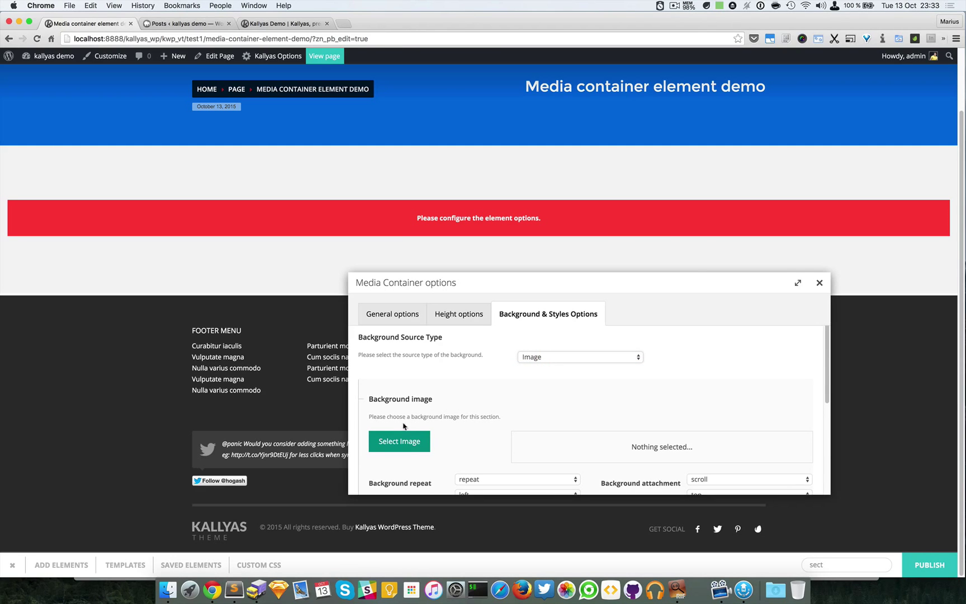
click(396, 439)
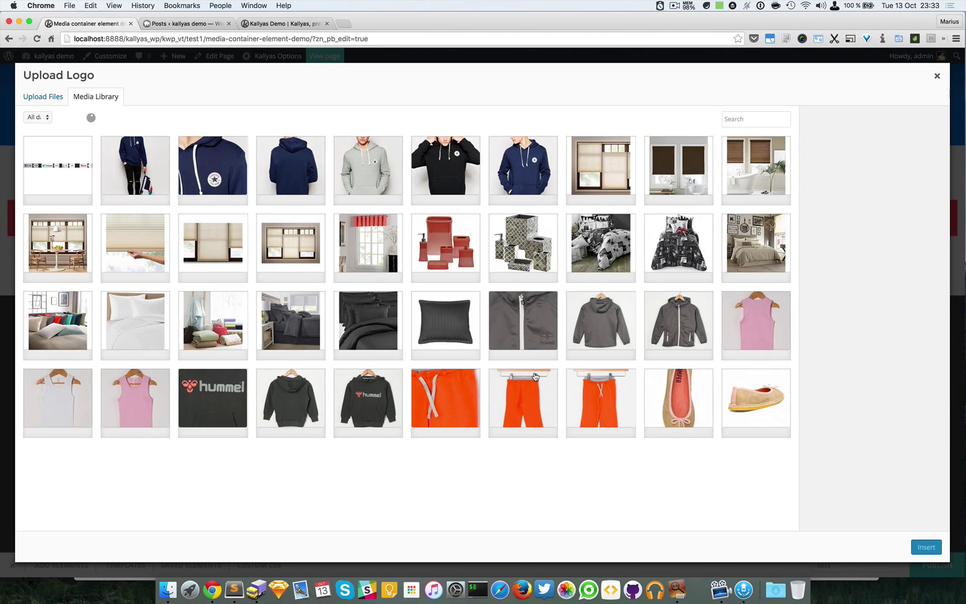
scroll(536, 376, down, 15)
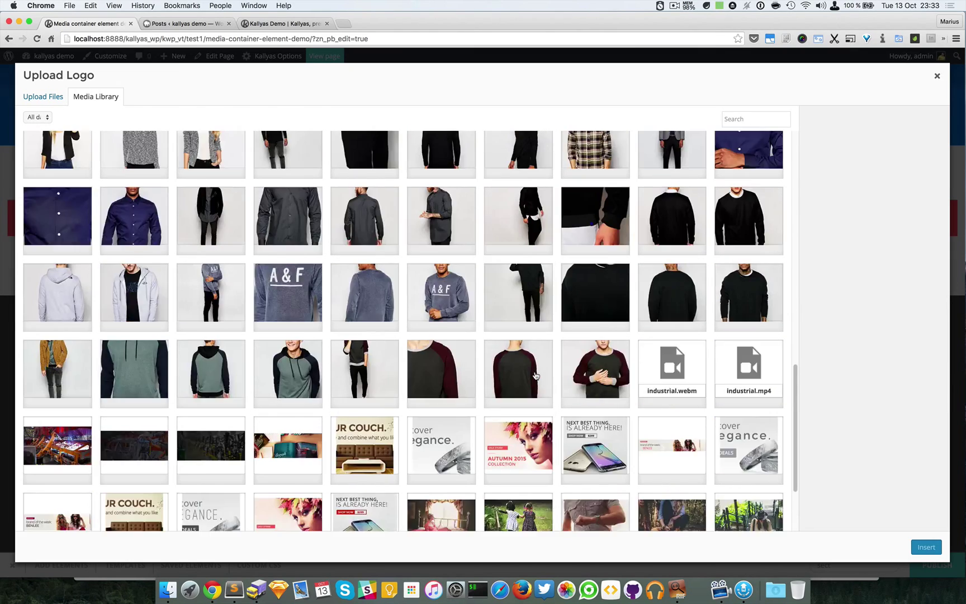
scroll(535, 376, down, 8)
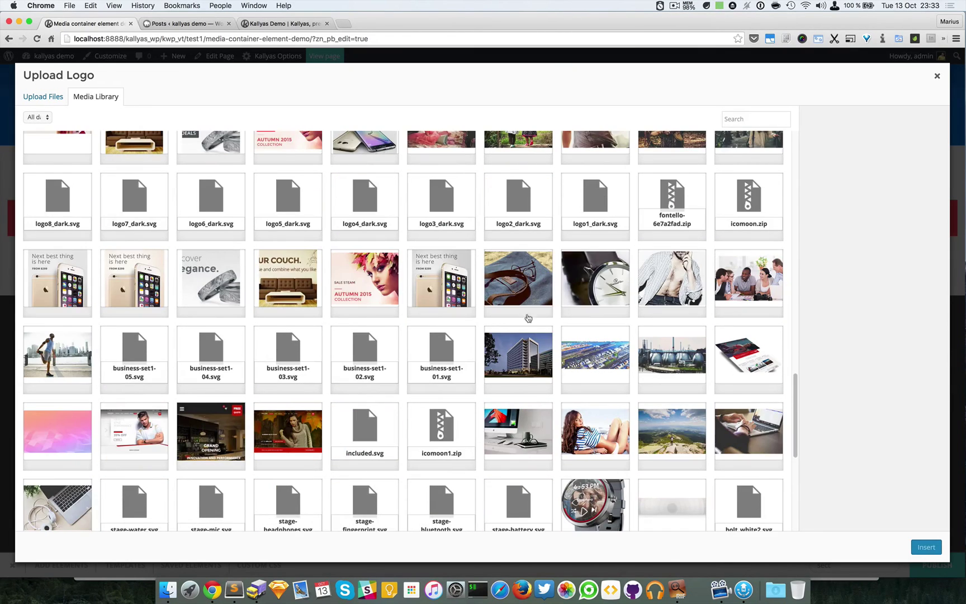
click(514, 283)
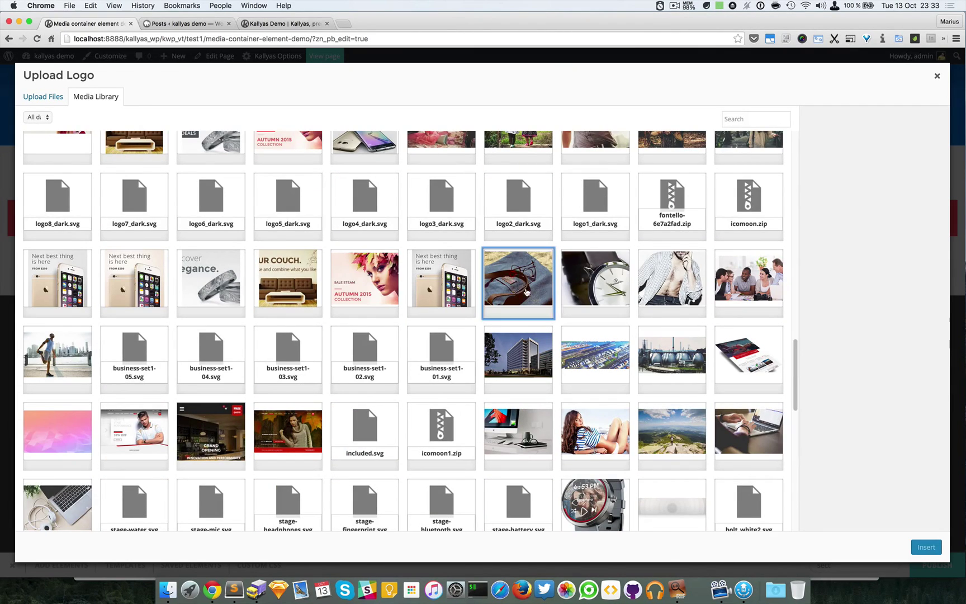
click(926, 547)
scroll(695, 386, down, 5)
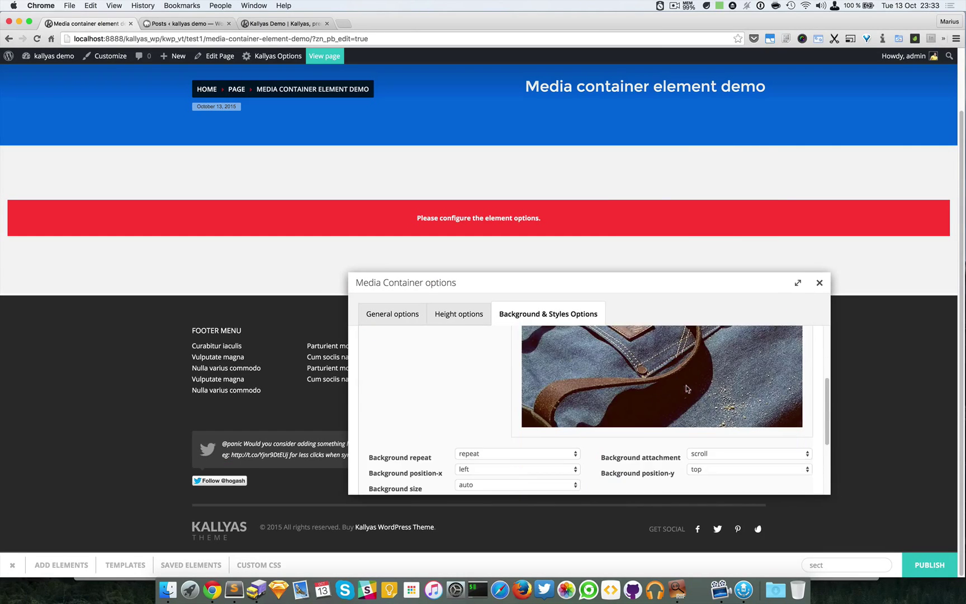
Use a horizontal gradient overlay and set its first colour to teal
scroll(669, 386, down, 3)
scroll(481, 397, down, 2)
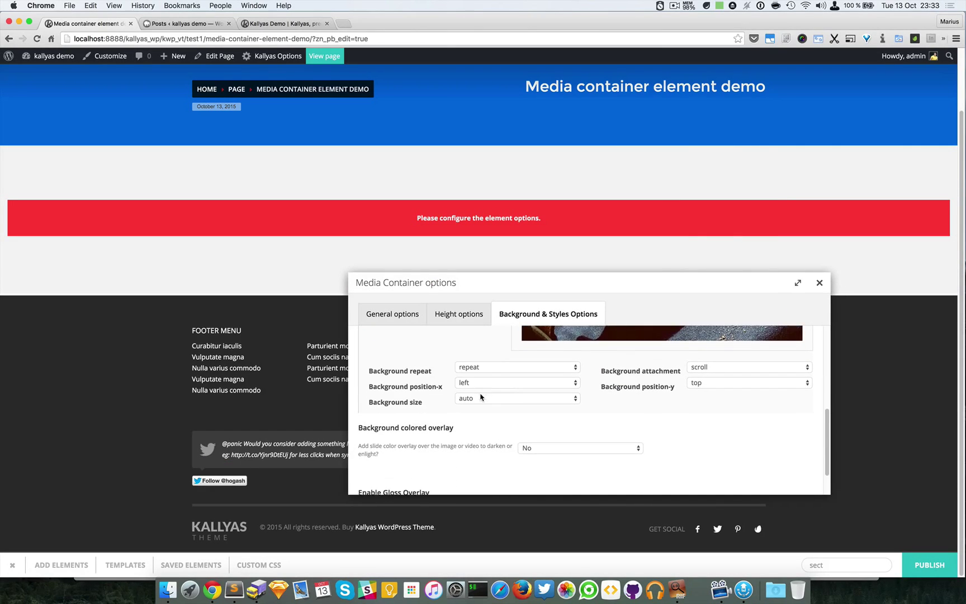
scroll(481, 397, down, 1)
click(569, 436)
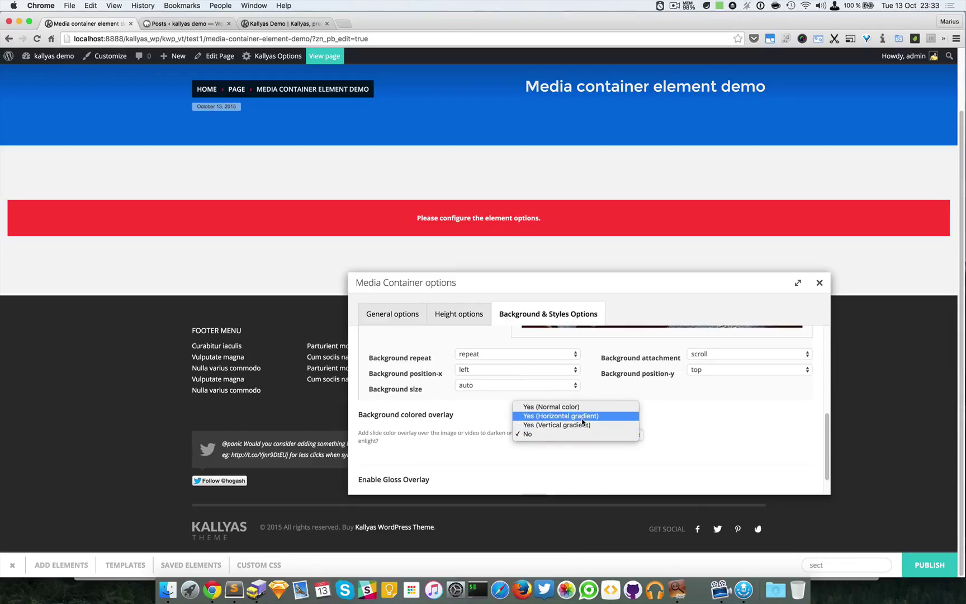
click(583, 422)
scroll(579, 425, down, 3)
click(570, 423)
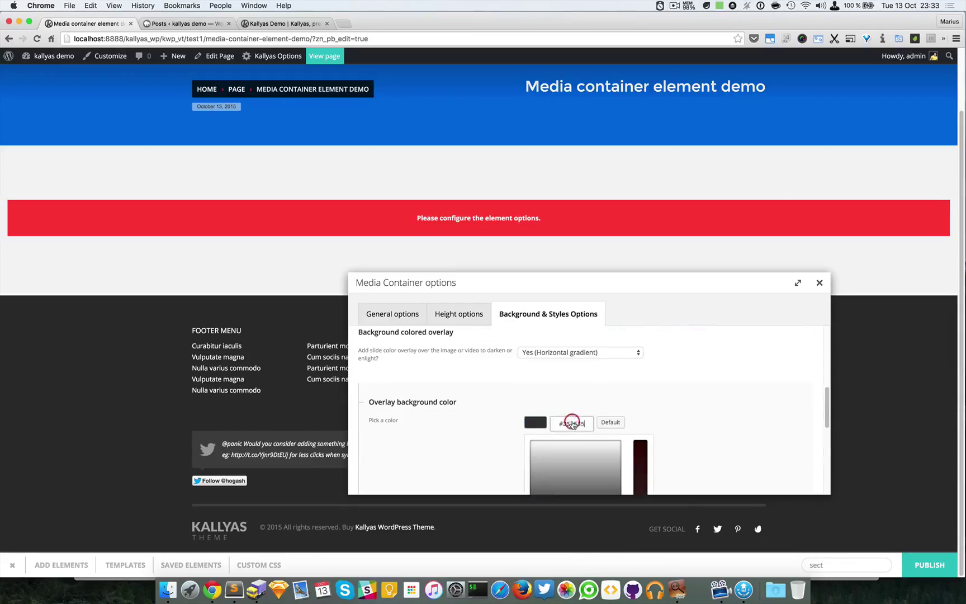
scroll(574, 451, down, 3)
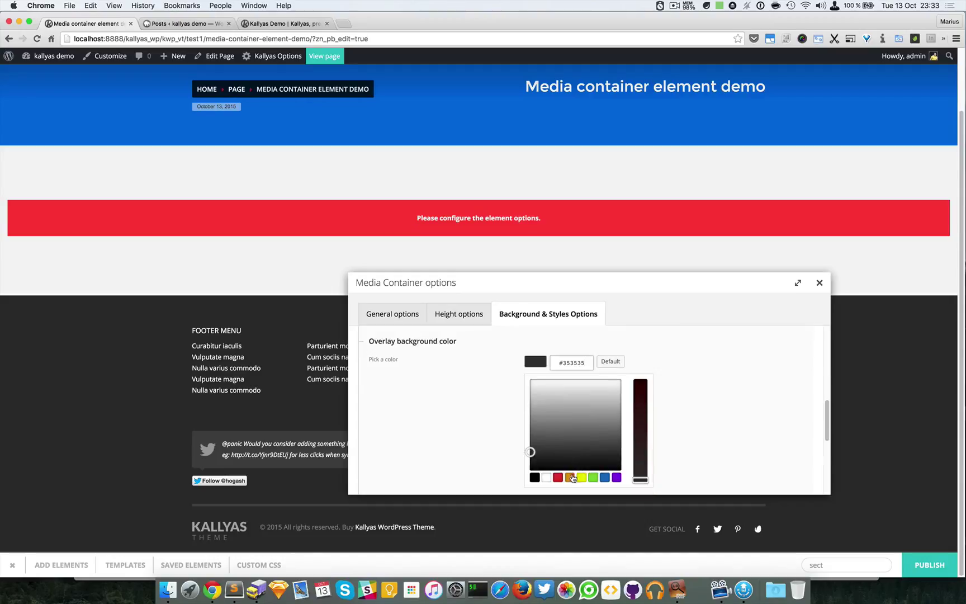
click(570, 477)
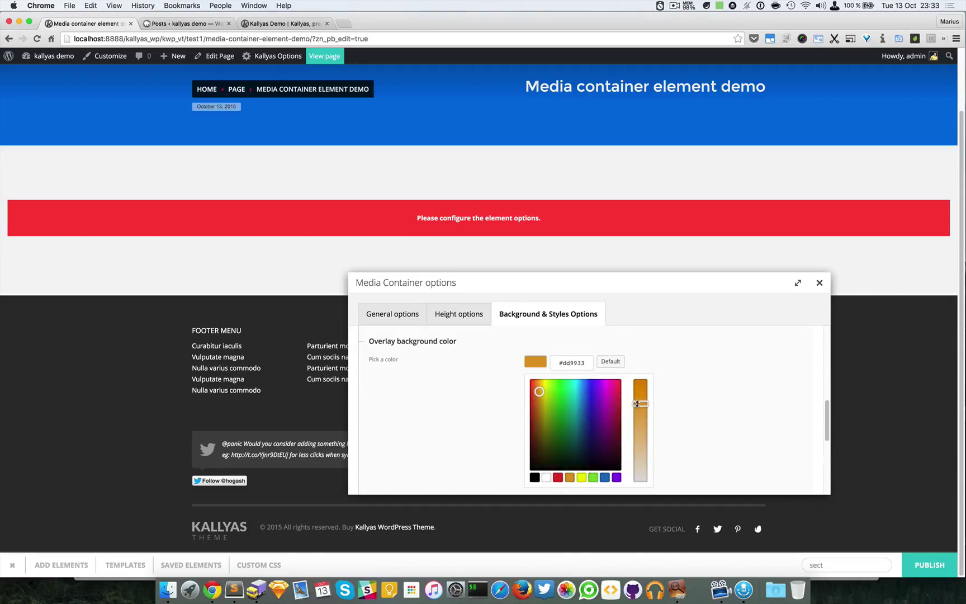
drag(582, 439, 578, 410)
click(755, 385)
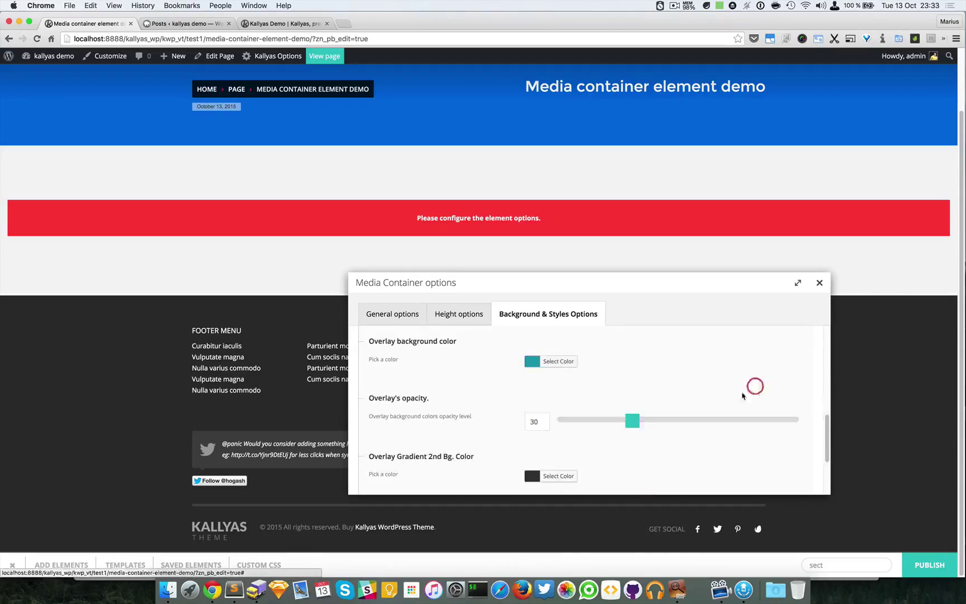
scroll(699, 414, down, 1)
Set the overlay gradient's second background colour to blue
click(536, 455)
scroll(601, 481, down, 5)
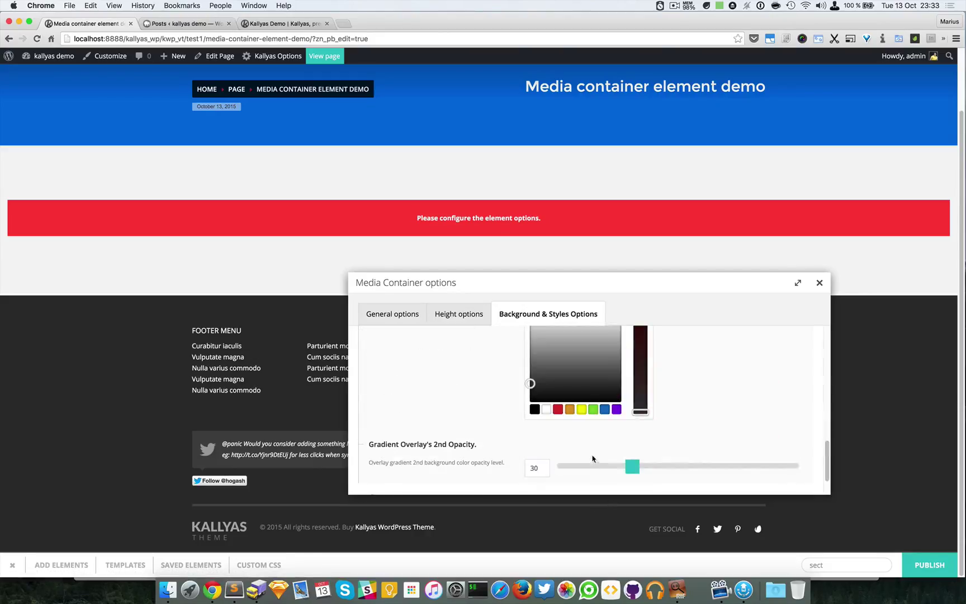
scroll(593, 455, up, 1)
click(606, 428)
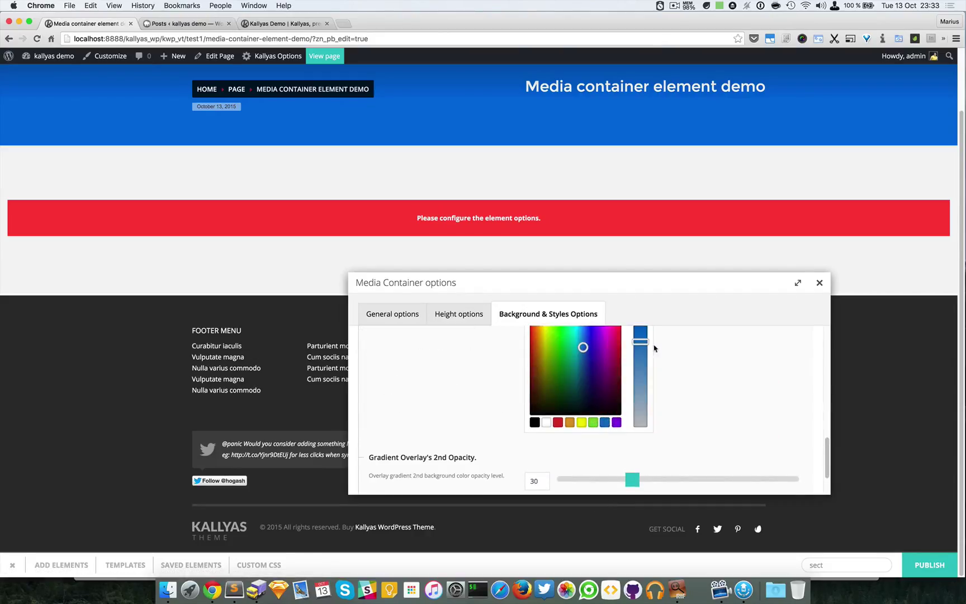
click(640, 330)
click(683, 350)
scroll(701, 395, up, 4)
scroll(701, 395, down, 4)
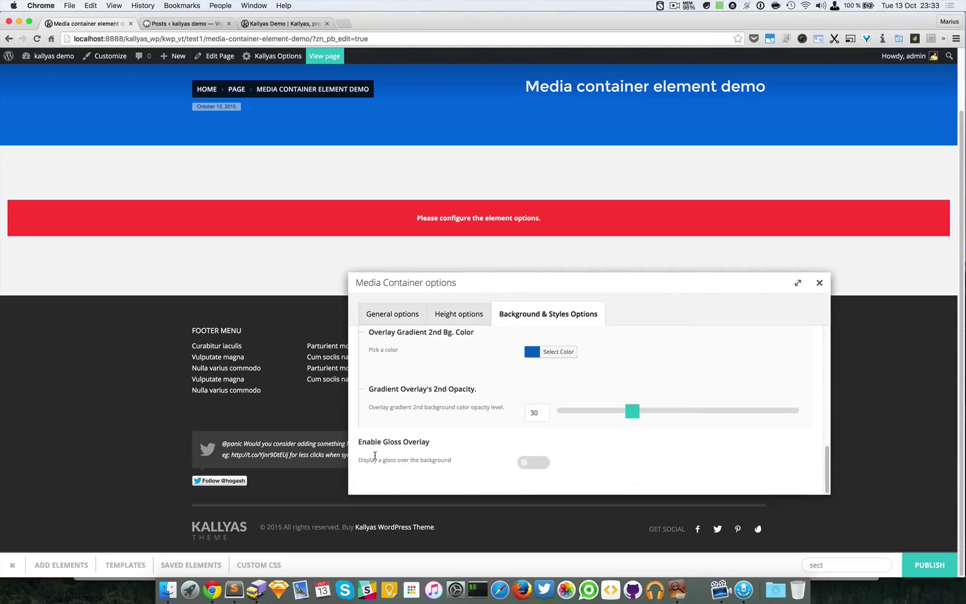
scroll(436, 457, up, 10)
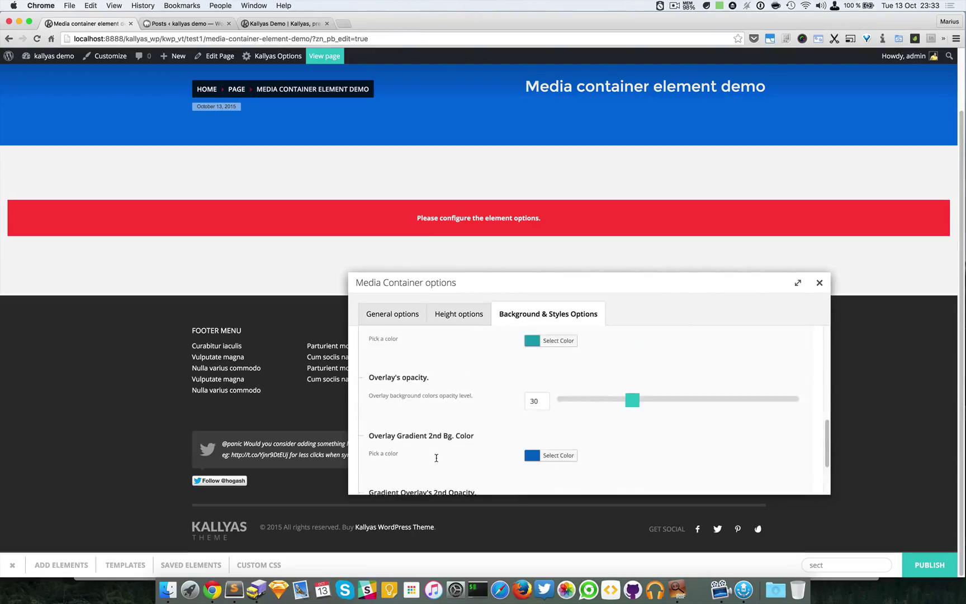
scroll(436, 458, up, 6)
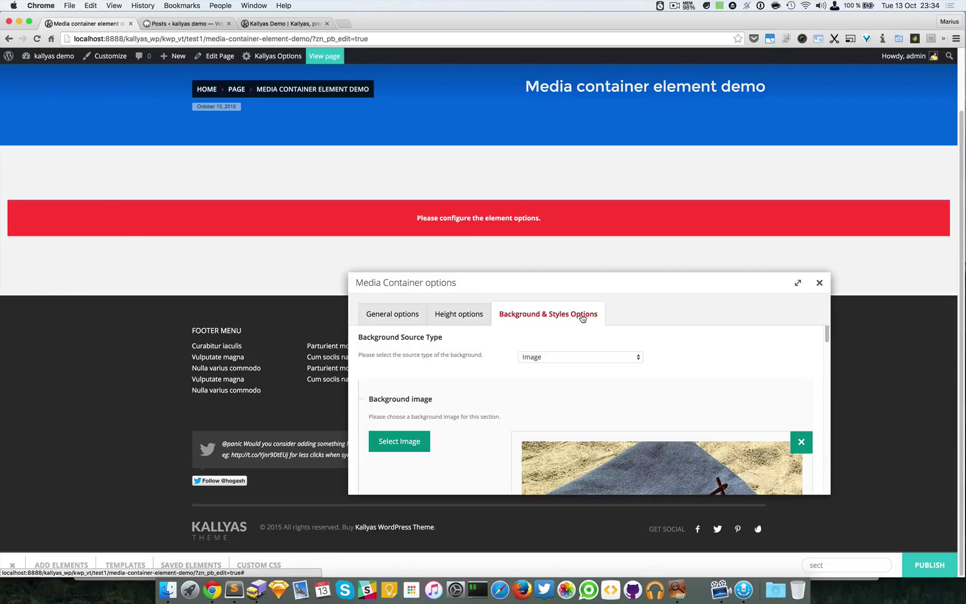
click(581, 359)
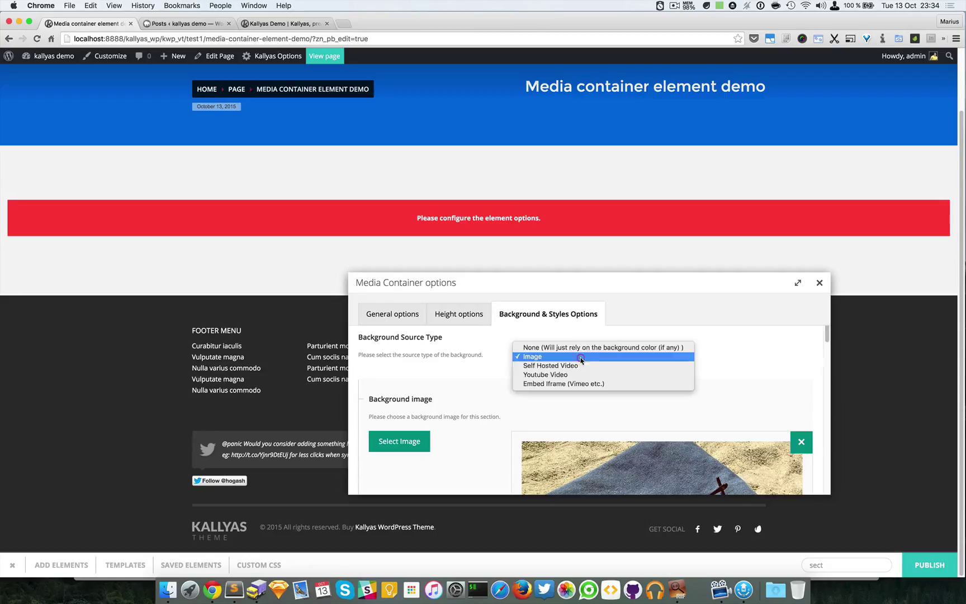
click(760, 354)
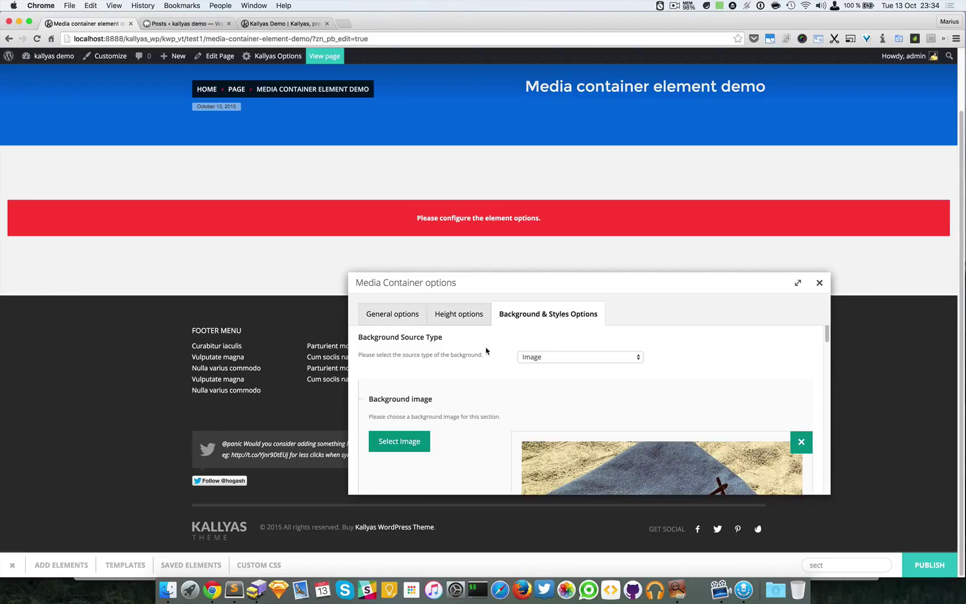
Show the Media Container heights for all breakpoints: 300 px large/medium/small, 400 px extra small
click(465, 318)
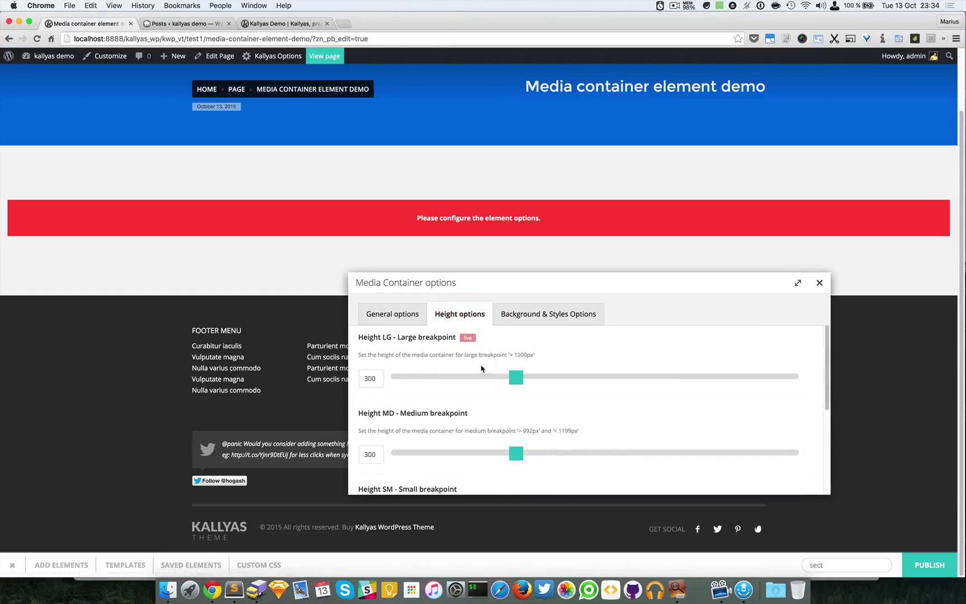
scroll(481, 371, down, 3)
scroll(439, 395, up, 3)
click(797, 284)
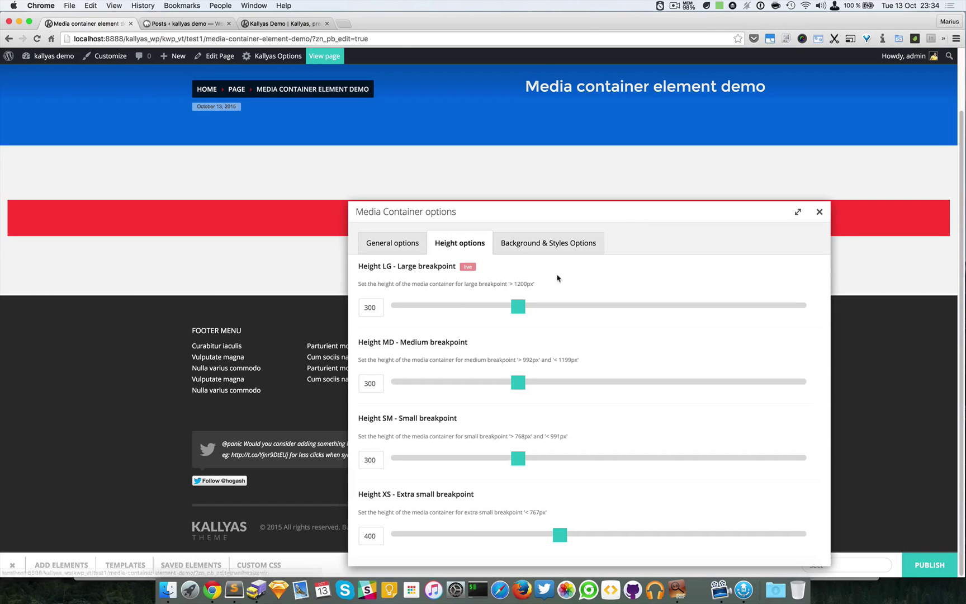
drag(636, 210, 653, 159)
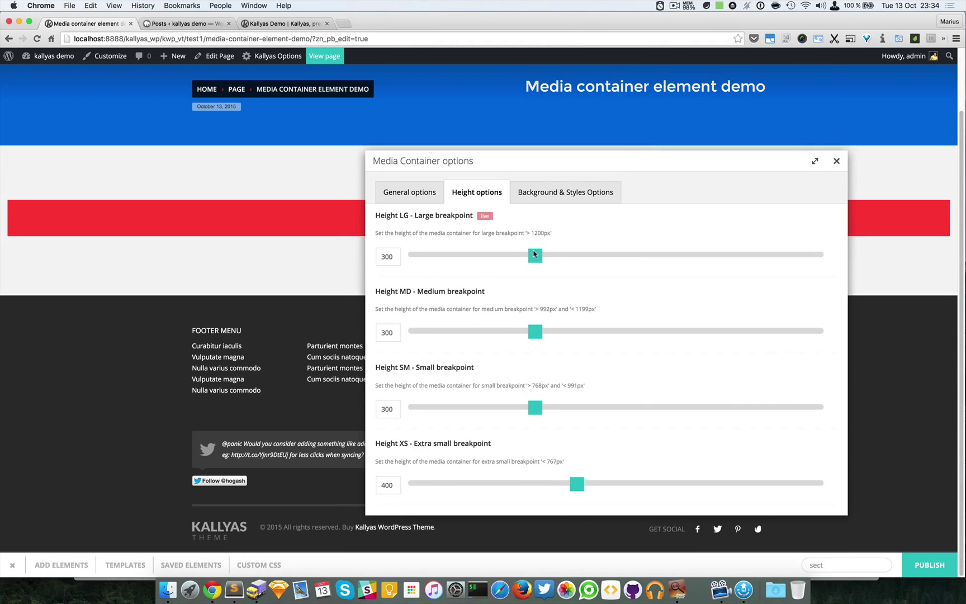
Set the media container's large-screen height to 465 px
click(835, 161)
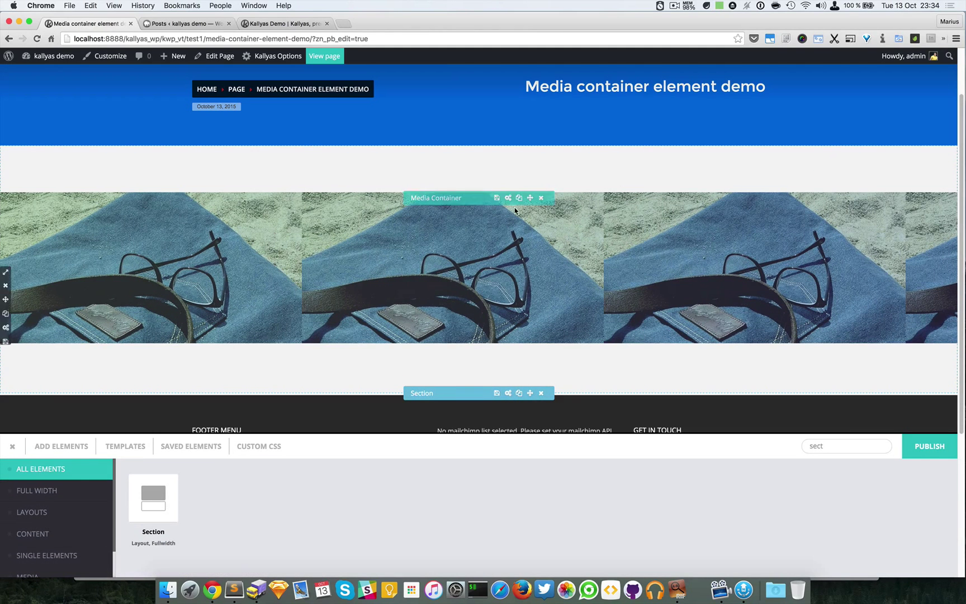
click(508, 199)
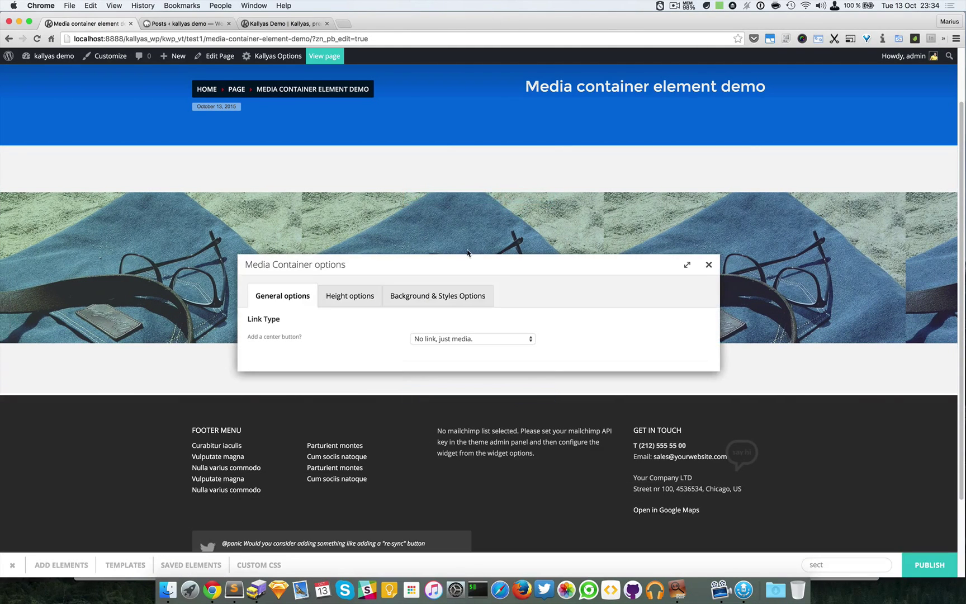
click(351, 296)
drag(428, 211, 650, 302)
drag(631, 399, 696, 404)
Make the background image no-repeat, centred horizontally and vertically, and sized to cover
click(644, 335)
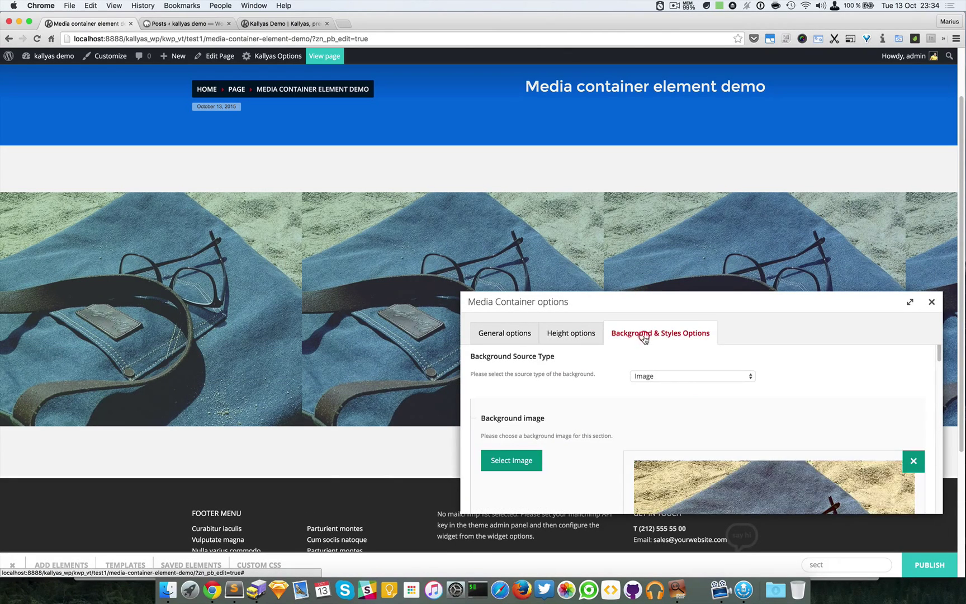
scroll(667, 397, down, 3)
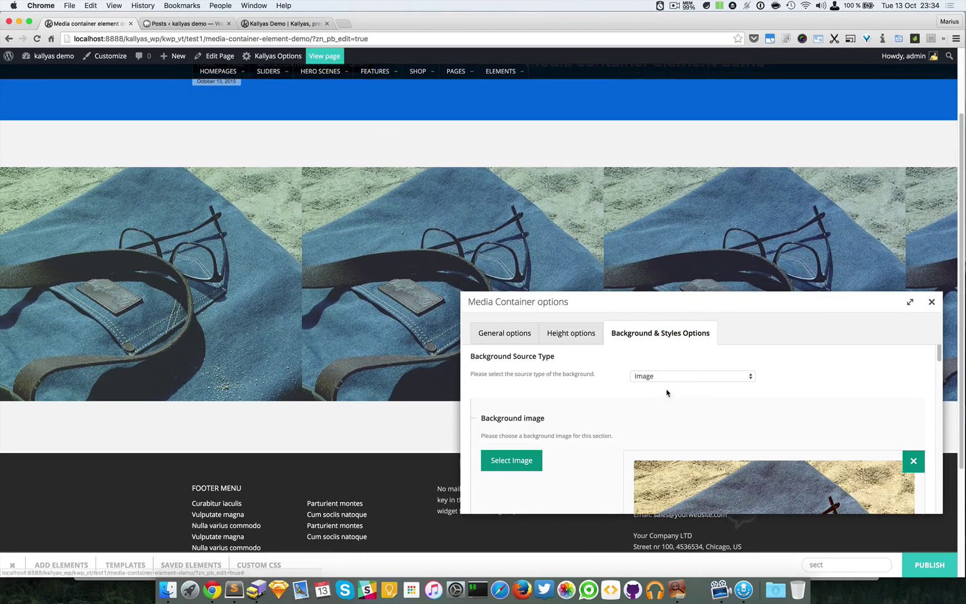
scroll(670, 402, down, 10)
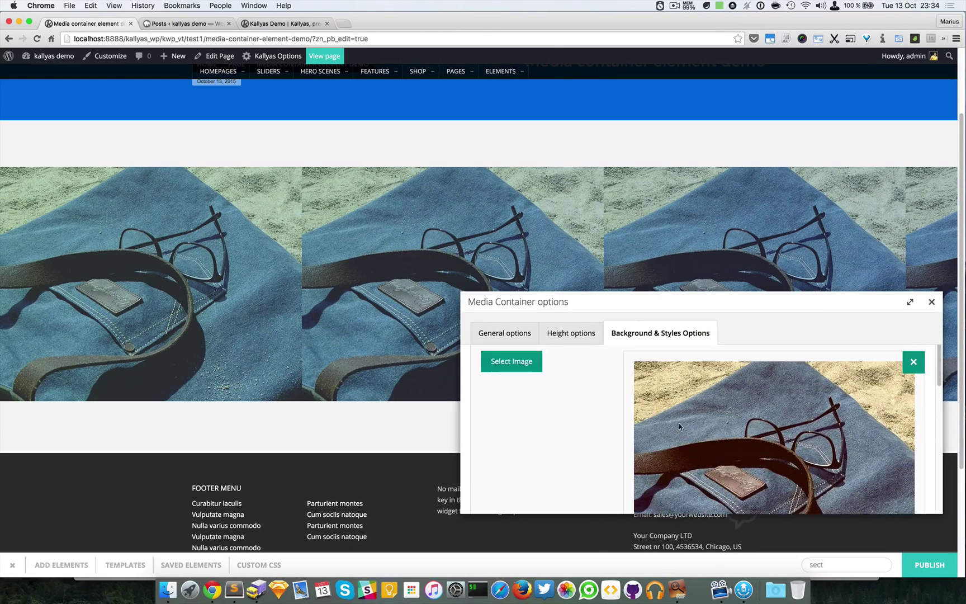
scroll(688, 405, up, 5)
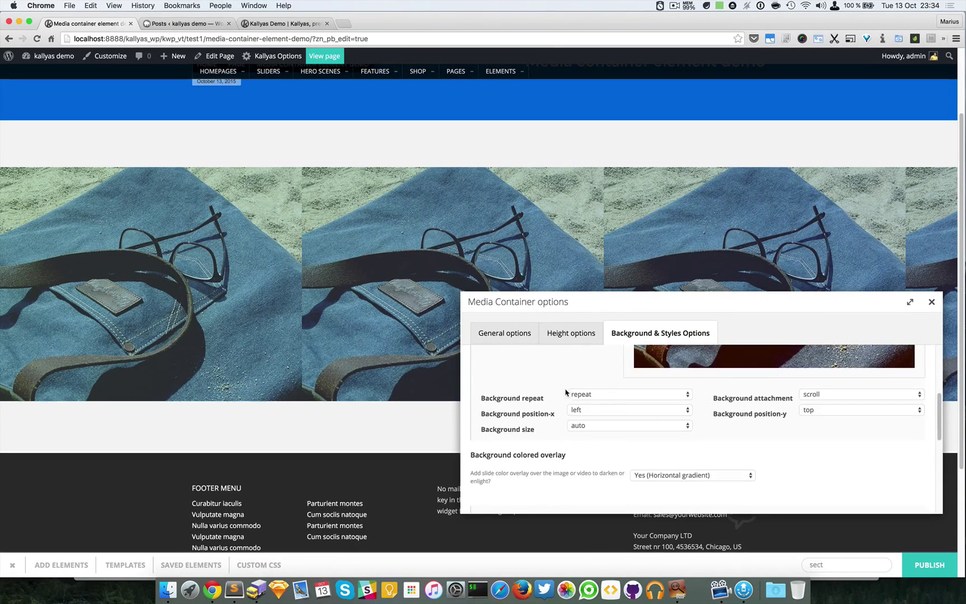
click(582, 392)
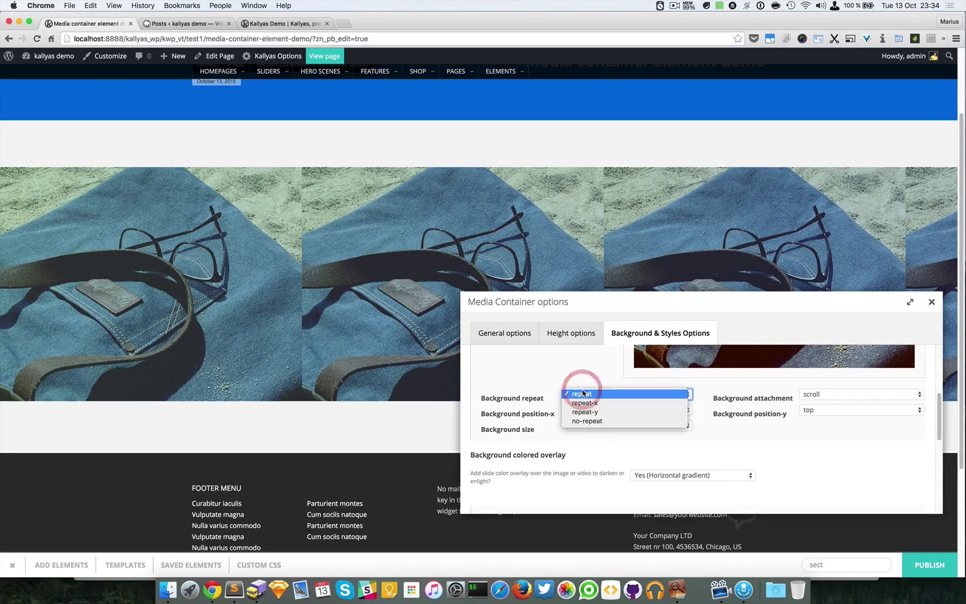
click(620, 422)
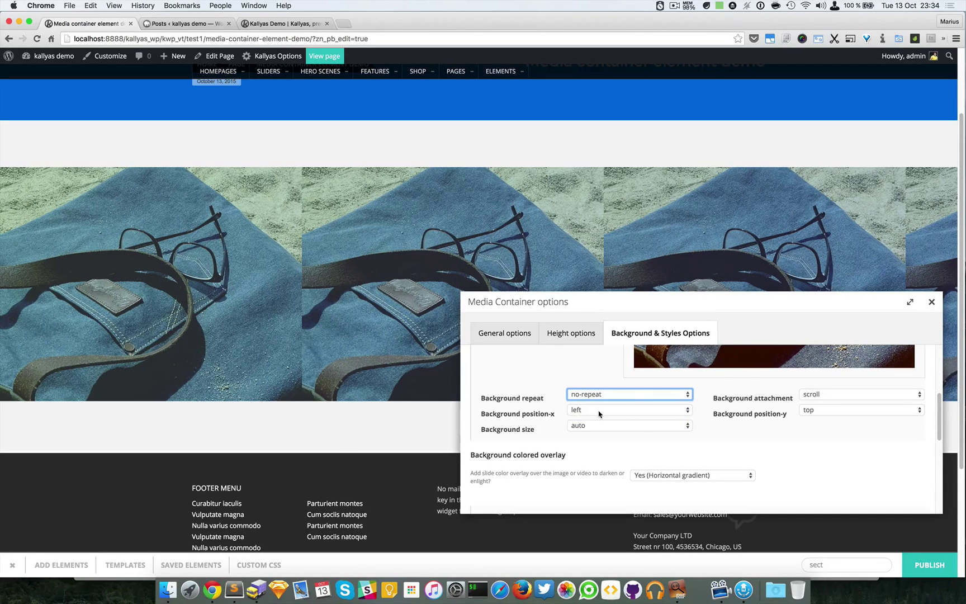
click(599, 414)
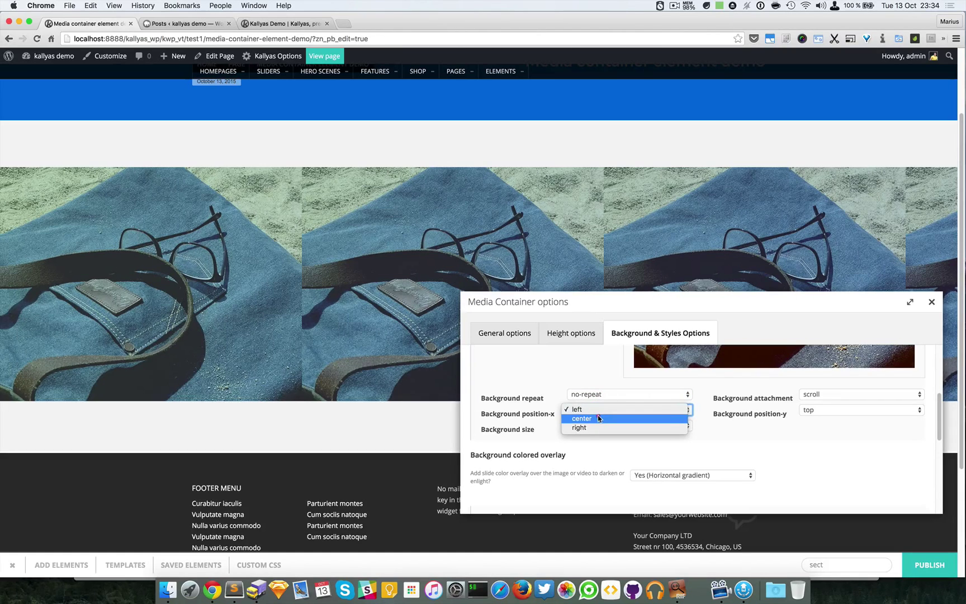
click(597, 414)
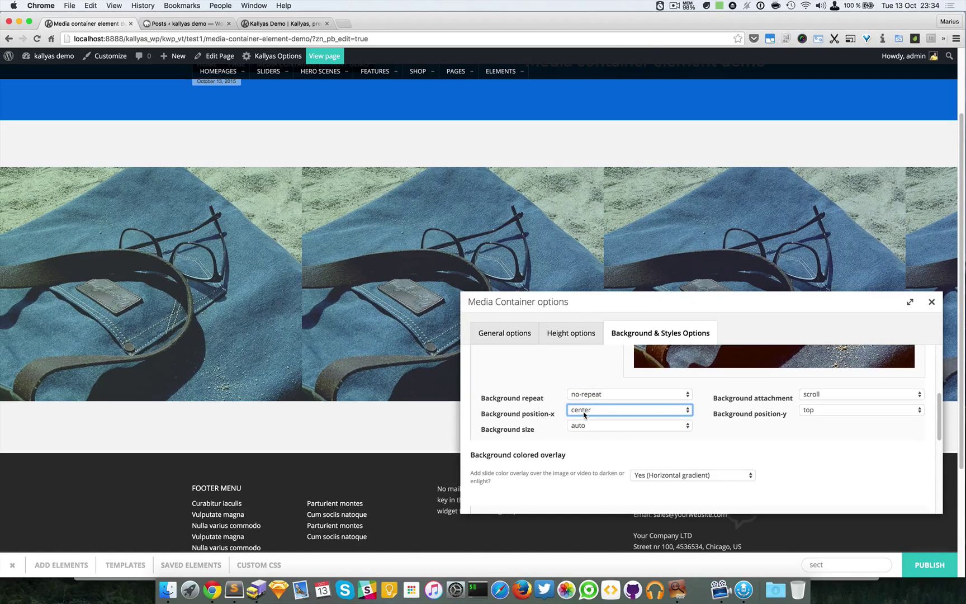
click(818, 412)
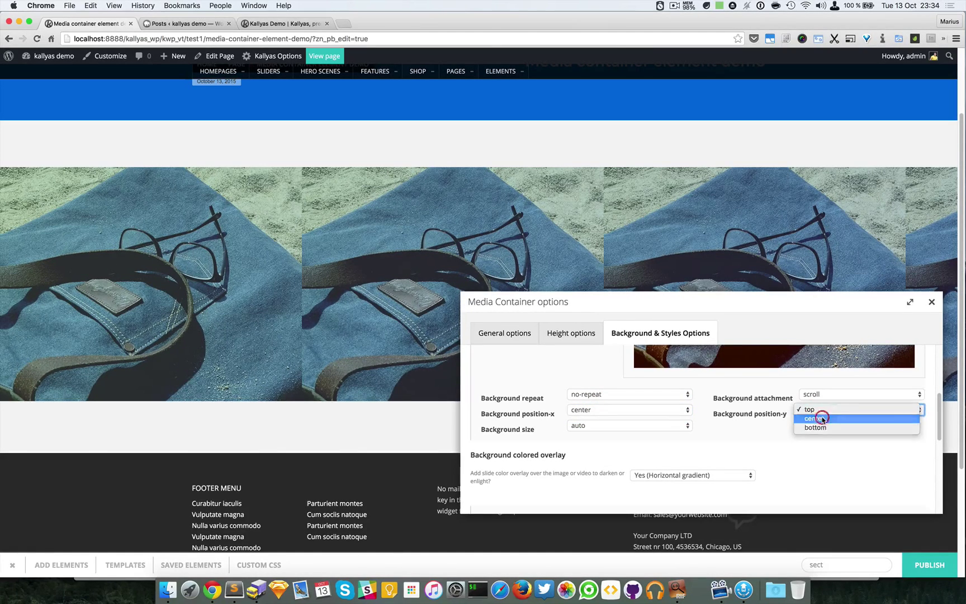
click(820, 420)
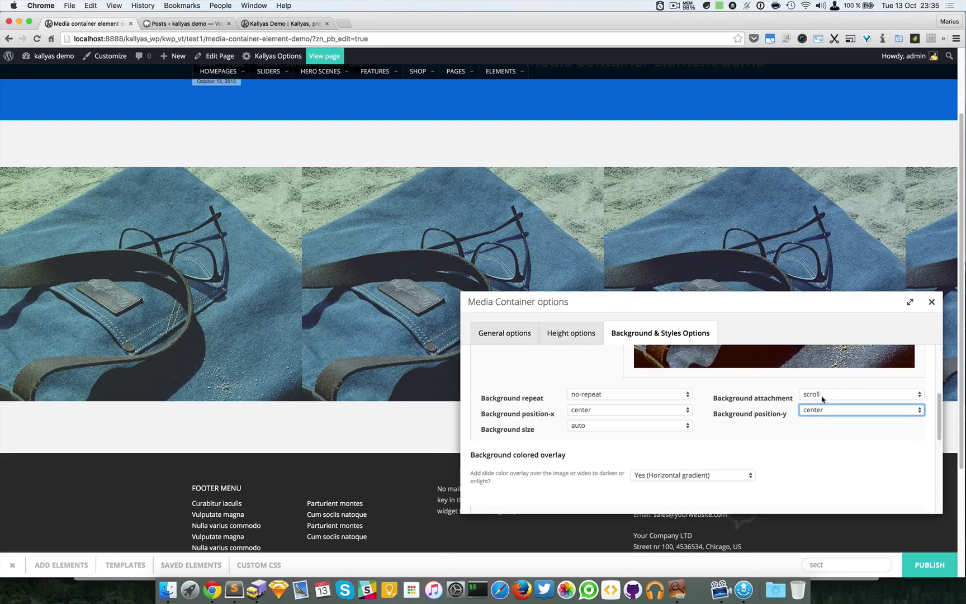
click(626, 424)
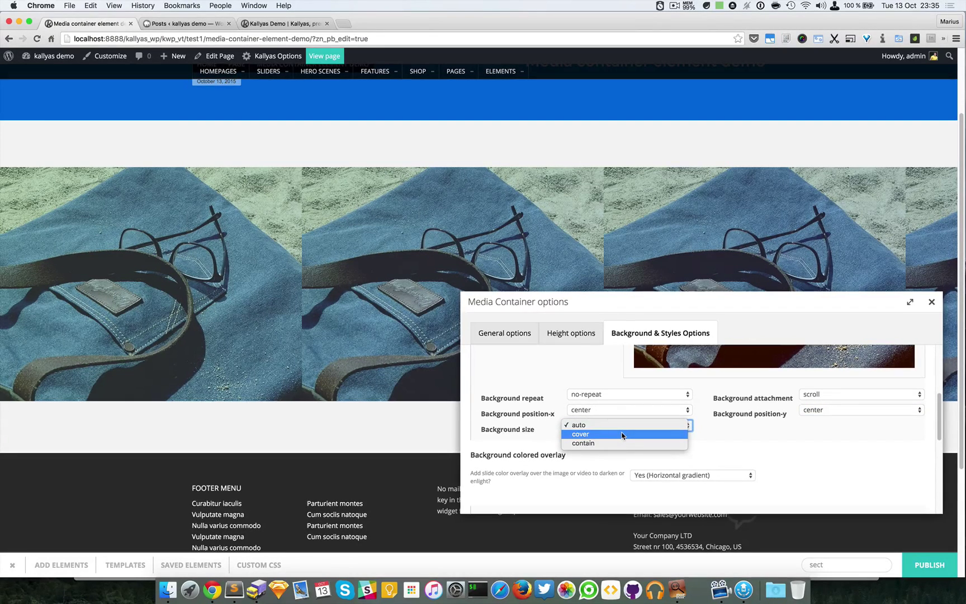
click(622, 435)
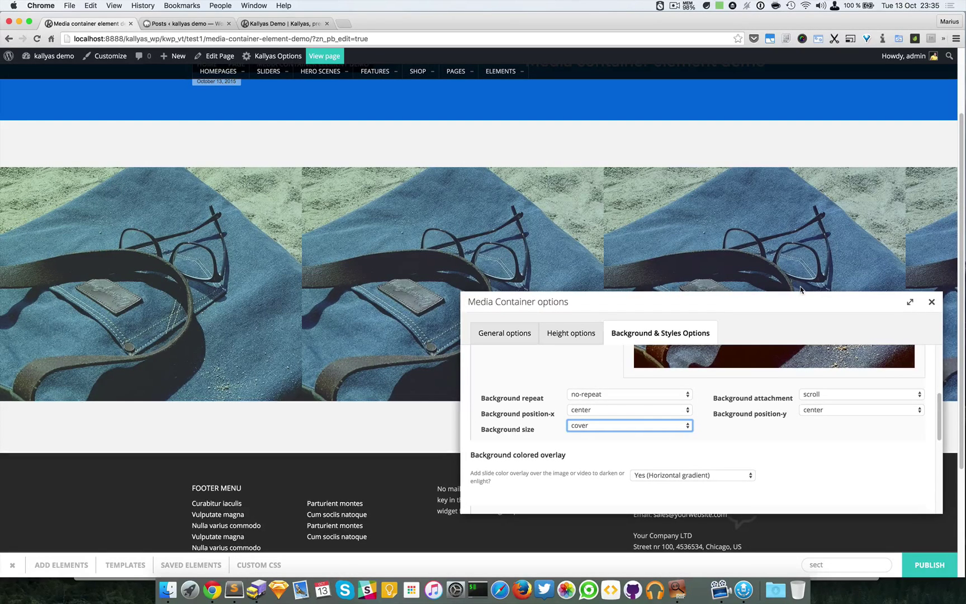
click(932, 302)
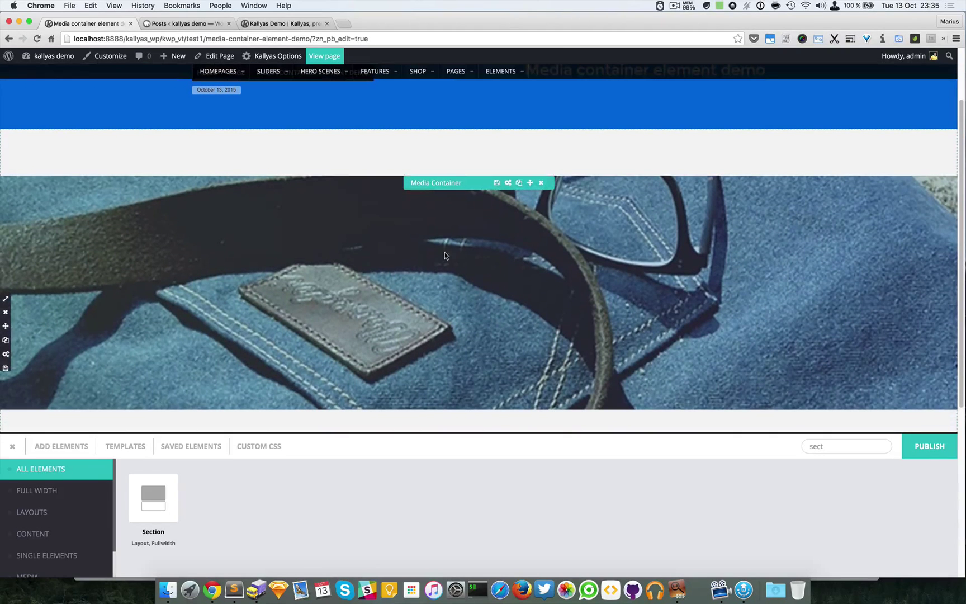
Raise the large-screen height to about 650 px and review the 1200px breakpoint description
click(507, 184)
click(366, 291)
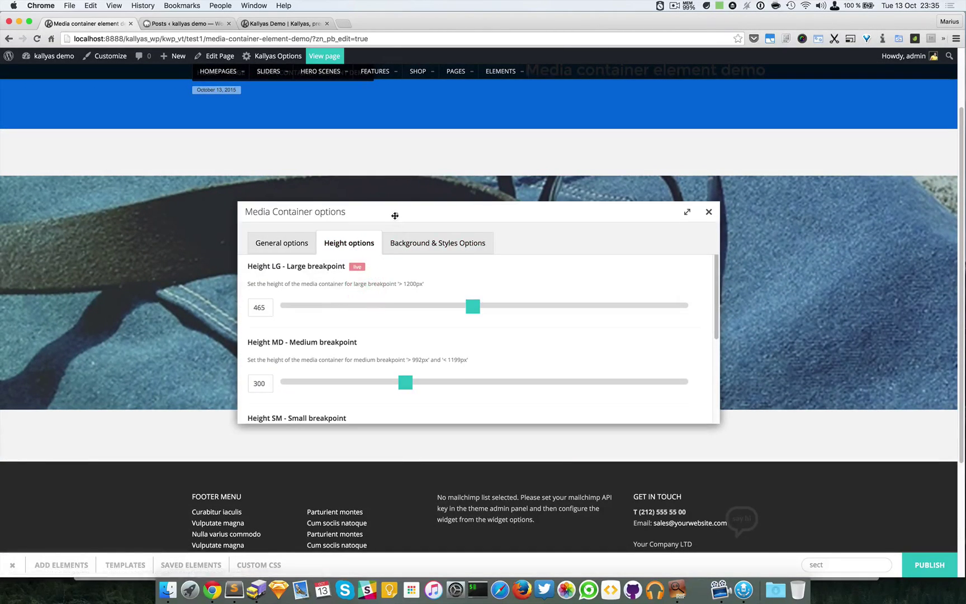
drag(396, 214, 587, 255)
drag(661, 348, 740, 347)
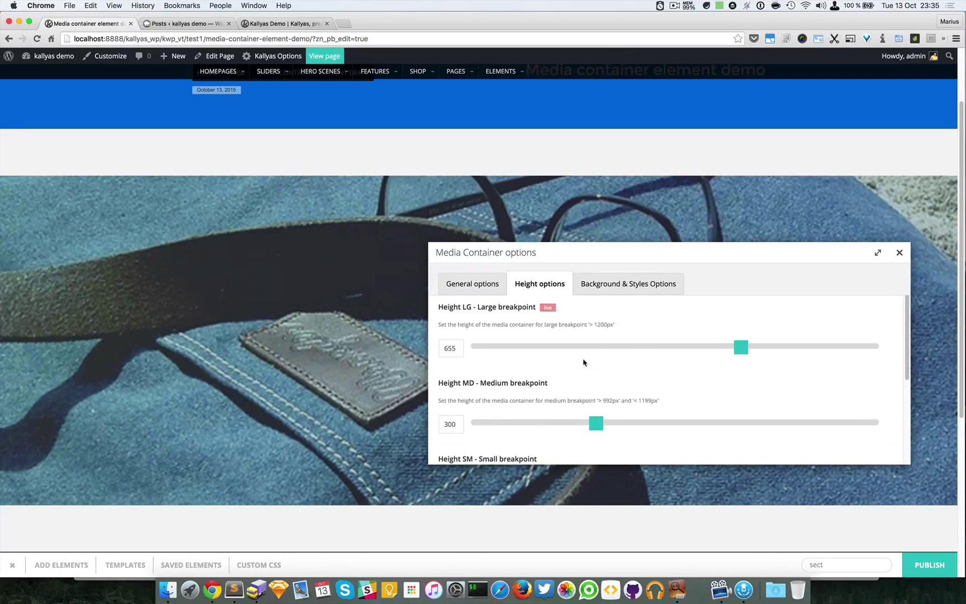
scroll(571, 375, down, 1)
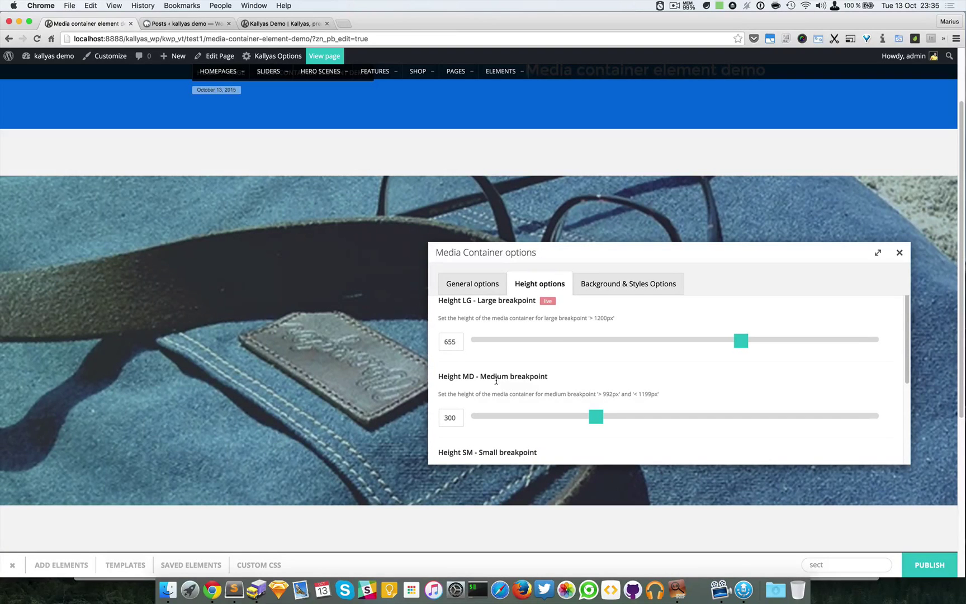
scroll(537, 403, down, 3)
scroll(511, 425, down, 1)
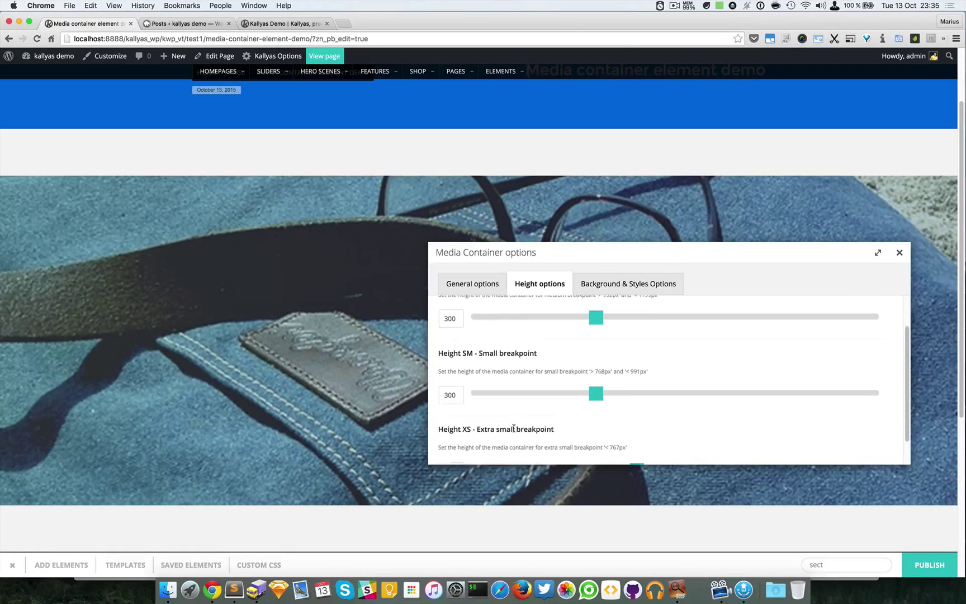
scroll(513, 426, up, 5)
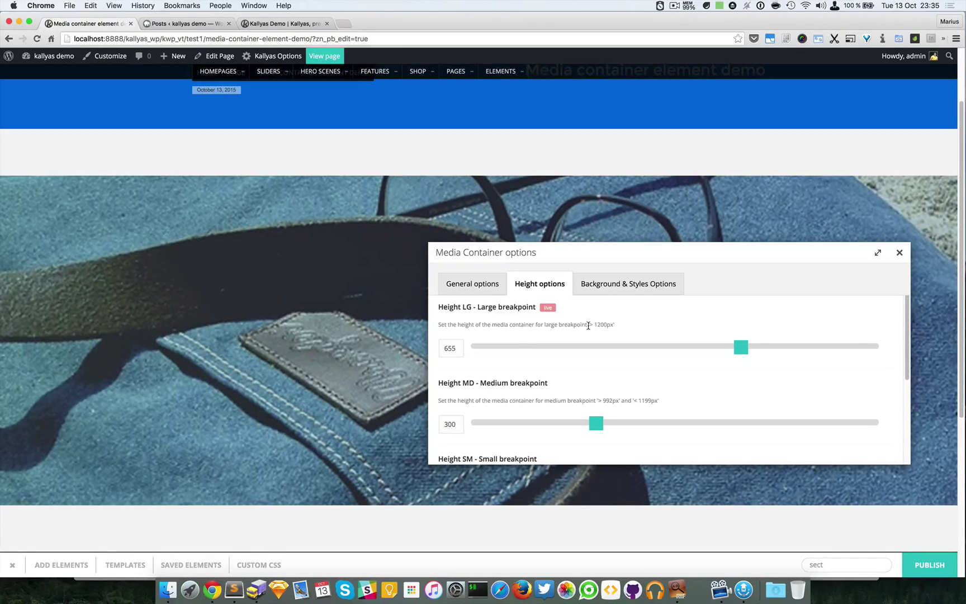
click(450, 348)
drag(595, 324, 613, 324)
click(610, 325)
scroll(623, 325, down, 1)
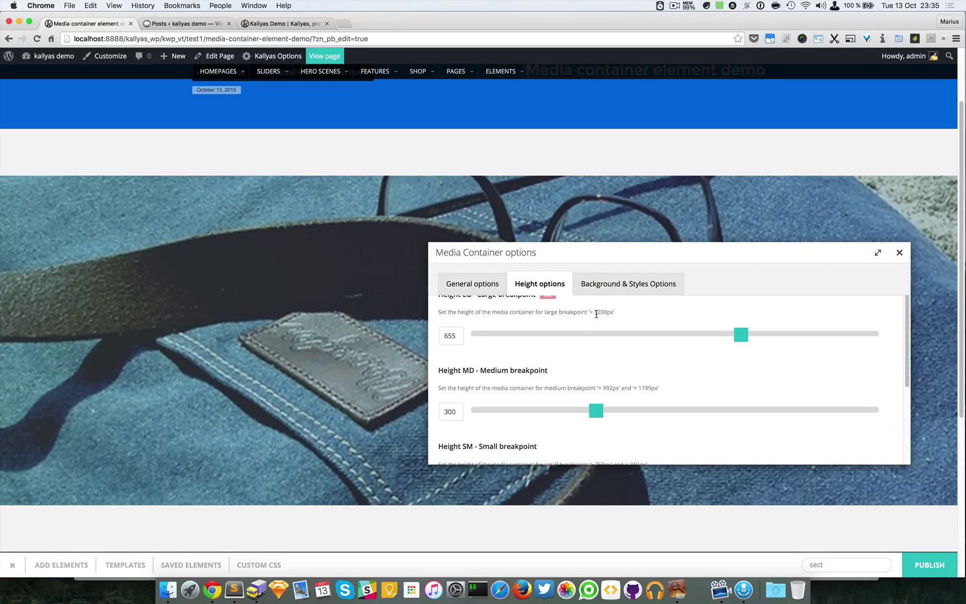
drag(611, 314, 614, 313)
click(611, 313)
Set the medium height to 360 px and the extra-small height to 405 px, then close
drag(579, 414, 614, 411)
scroll(612, 416, down, 2)
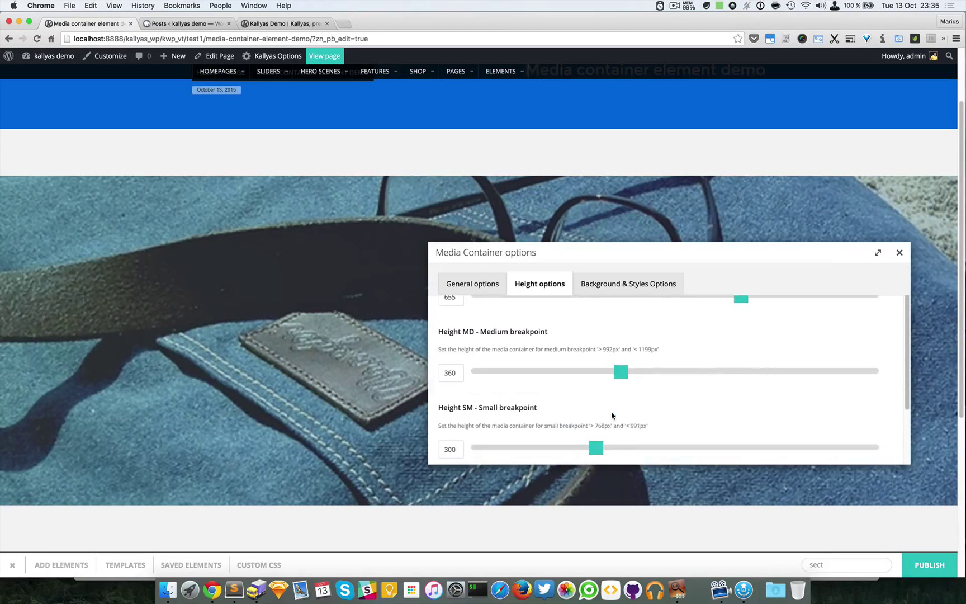
scroll(612, 416, down, 1)
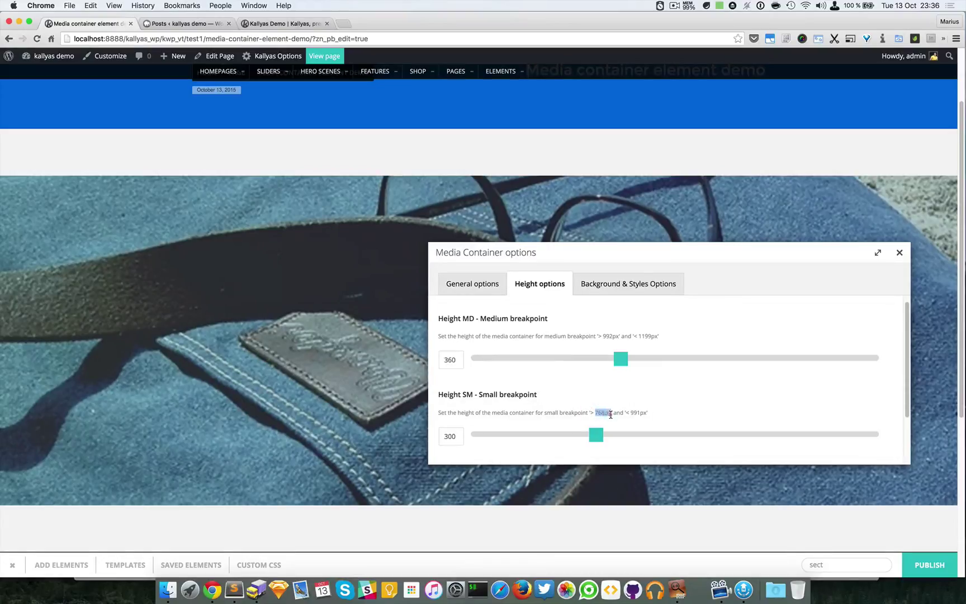
click(633, 412)
double_click(640, 413)
click(641, 413)
scroll(607, 427, down, 3)
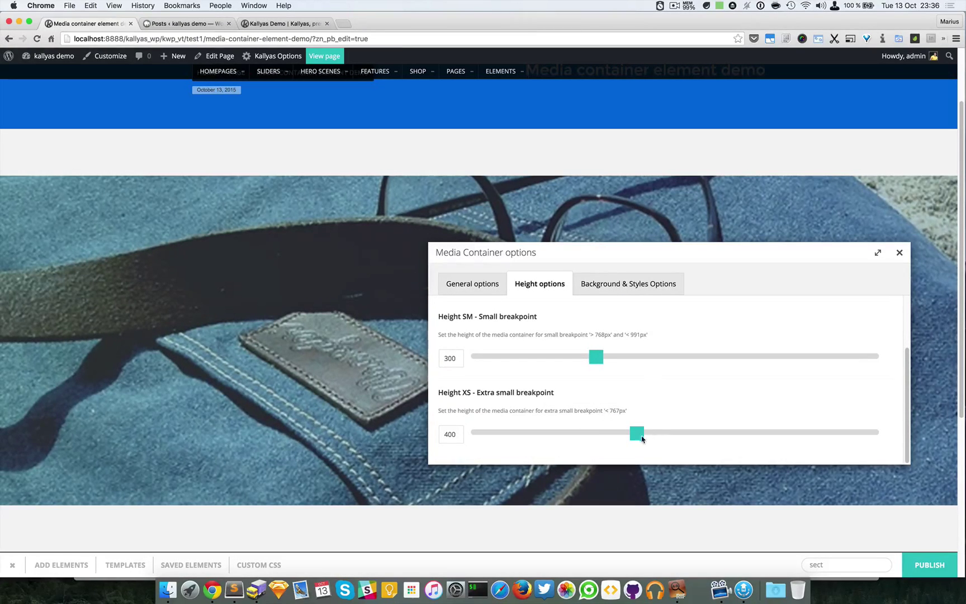
mouse_move(639, 437)
mouse_down()
mouse_move(690, 436)
mouse_move(637, 437)
mouse_up()
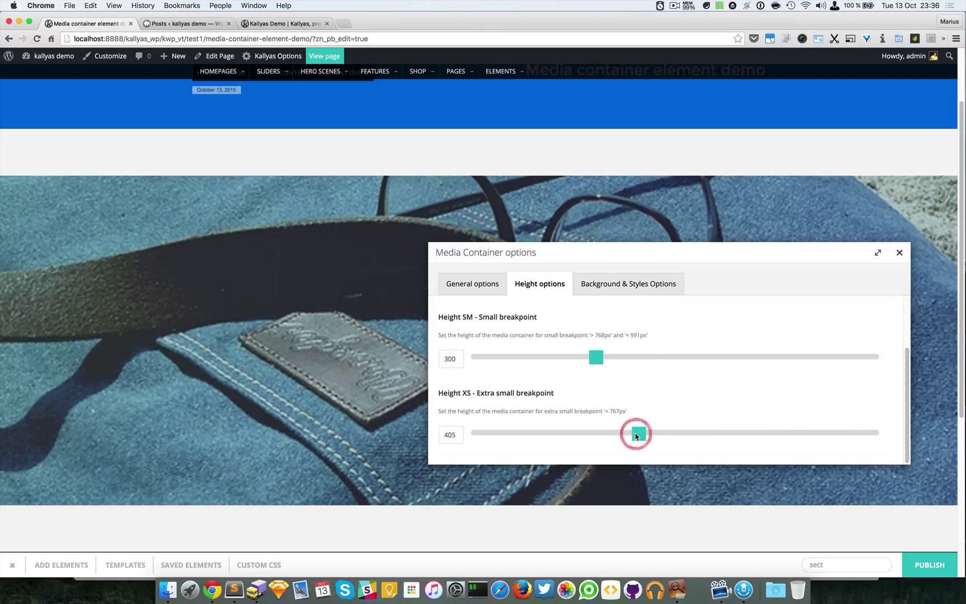
click(900, 254)
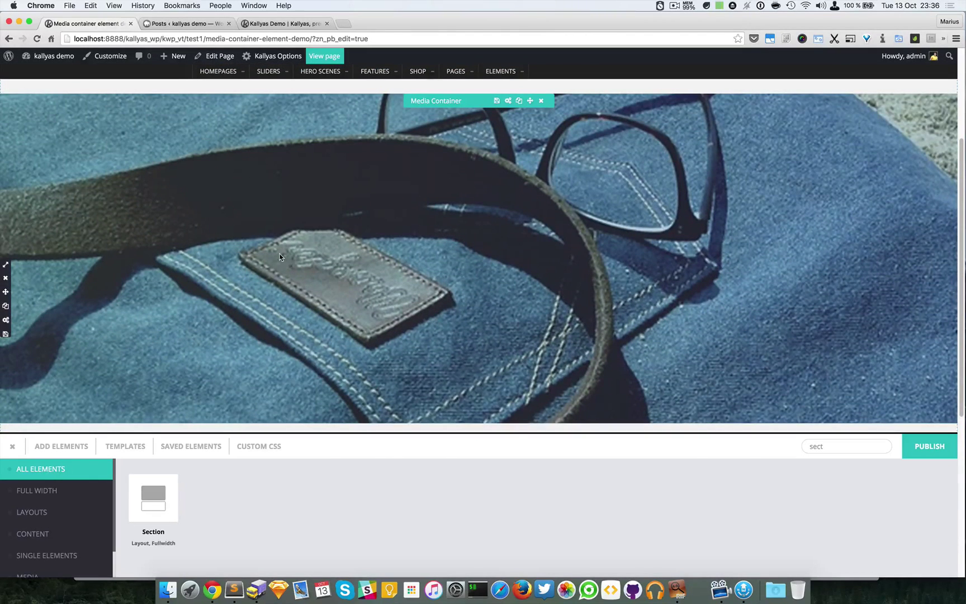
Scroll over the cover image on the page, then reopen the Media Container options
scroll(308, 259, down, 1)
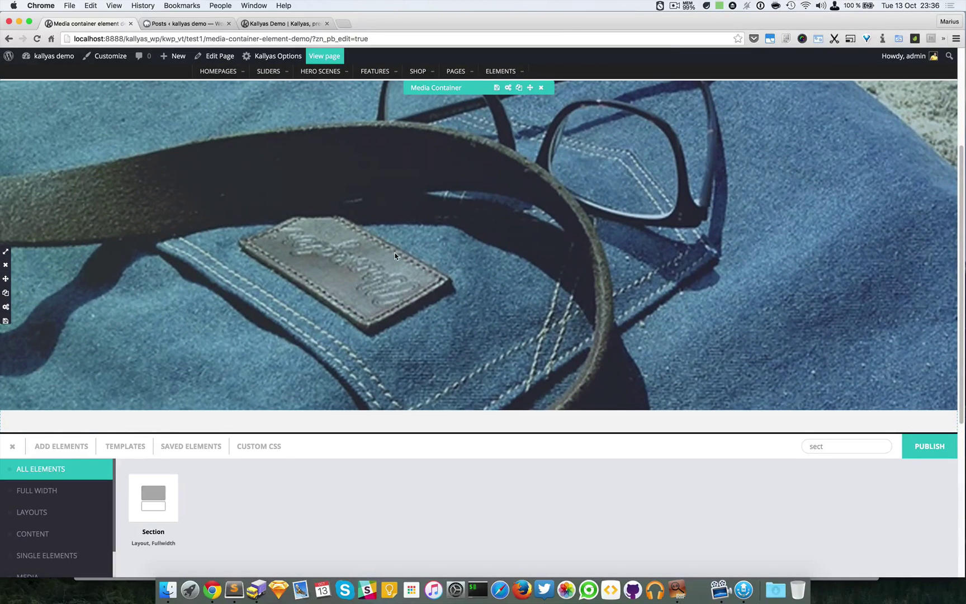
scroll(456, 351, down, 3)
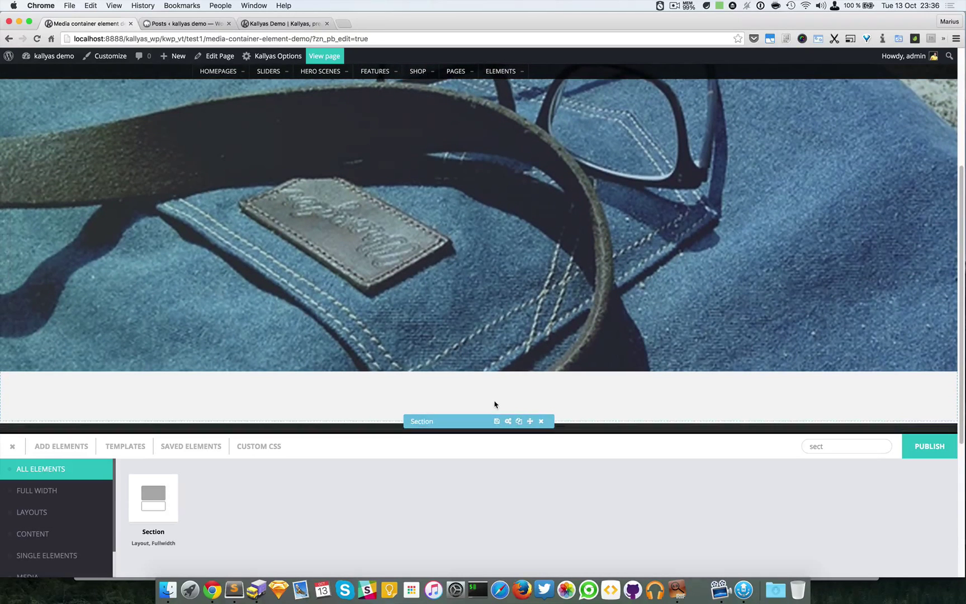
scroll(367, 231, up, 3)
scroll(366, 231, up, 1)
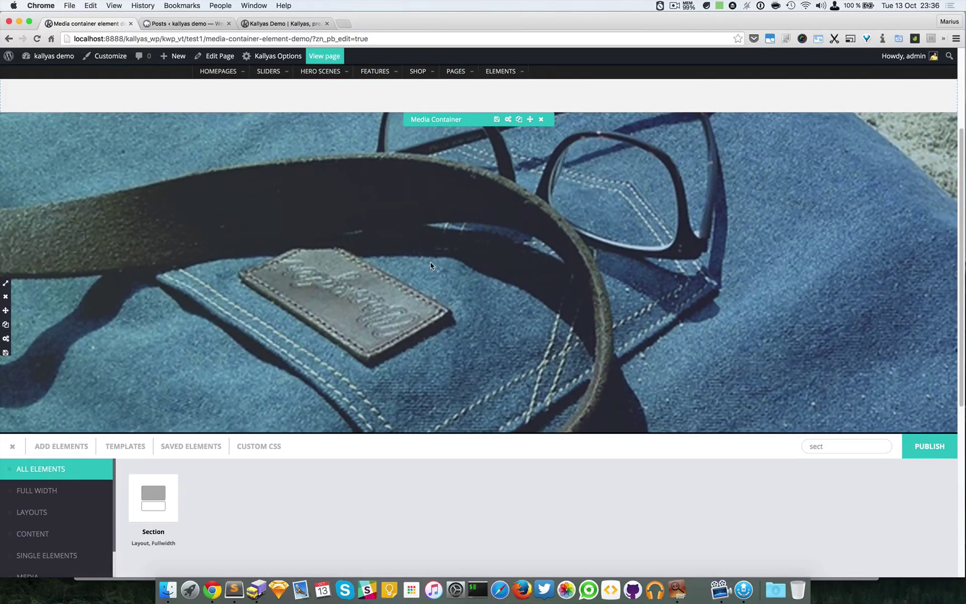
scroll(547, 336, down, 3)
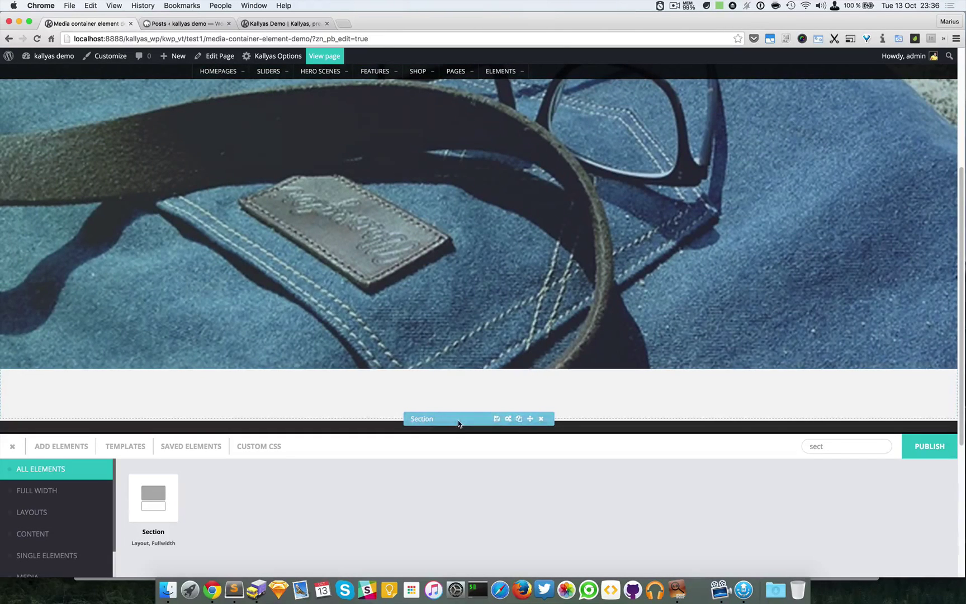
scroll(458, 420, up, 8)
click(509, 242)
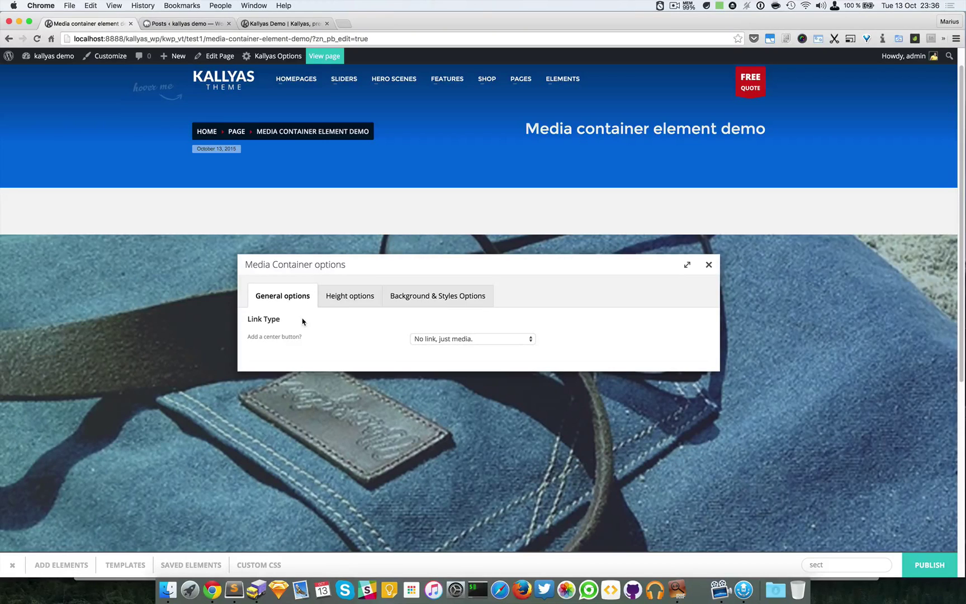
Set Link Type to Centered Button and enter the button text 'just a text'
click(507, 340)
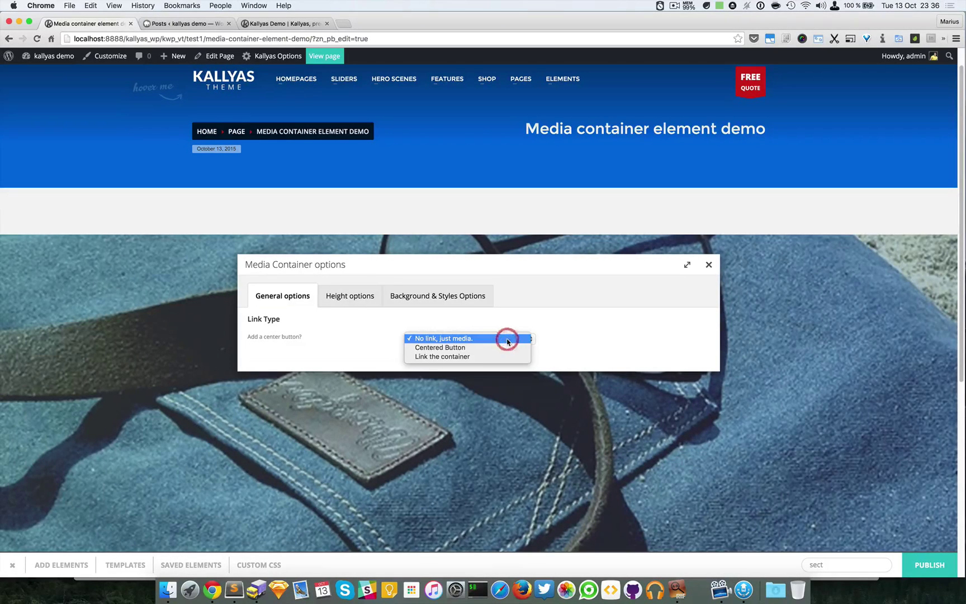
click(437, 348)
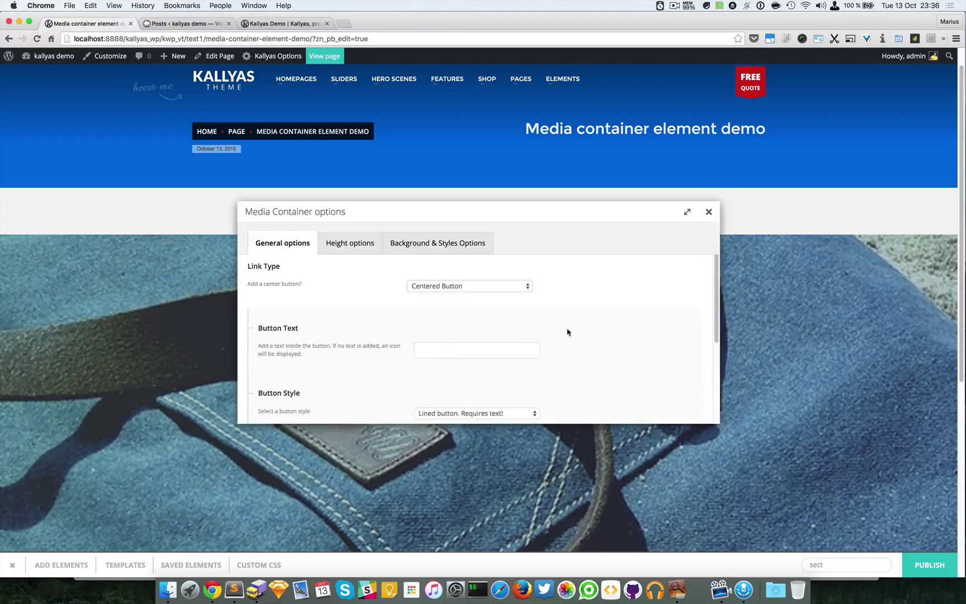
scroll(571, 330, down, 1)
click(513, 340)
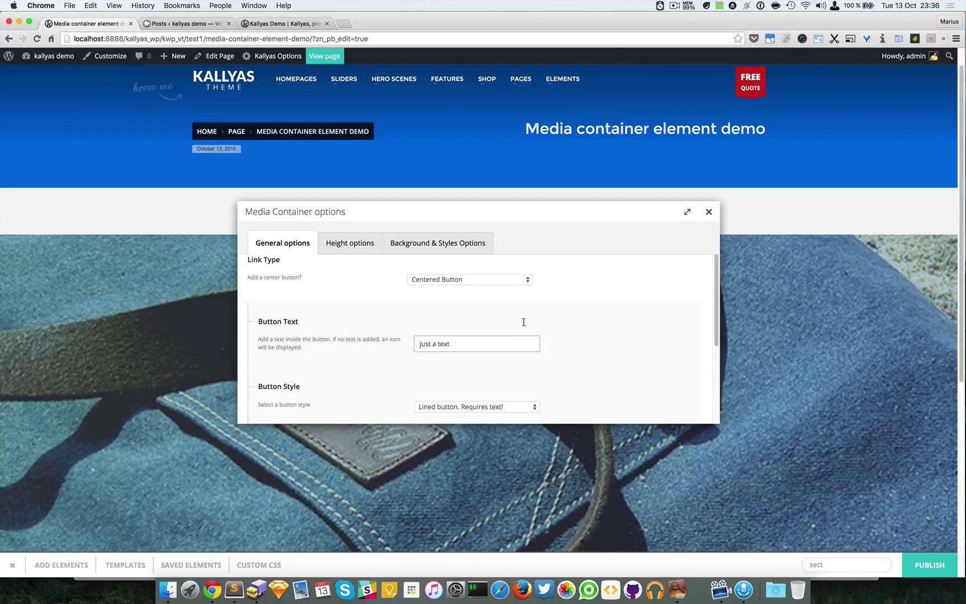
Keep the Lined button style and the default link target
scroll(537, 313, down, 3)
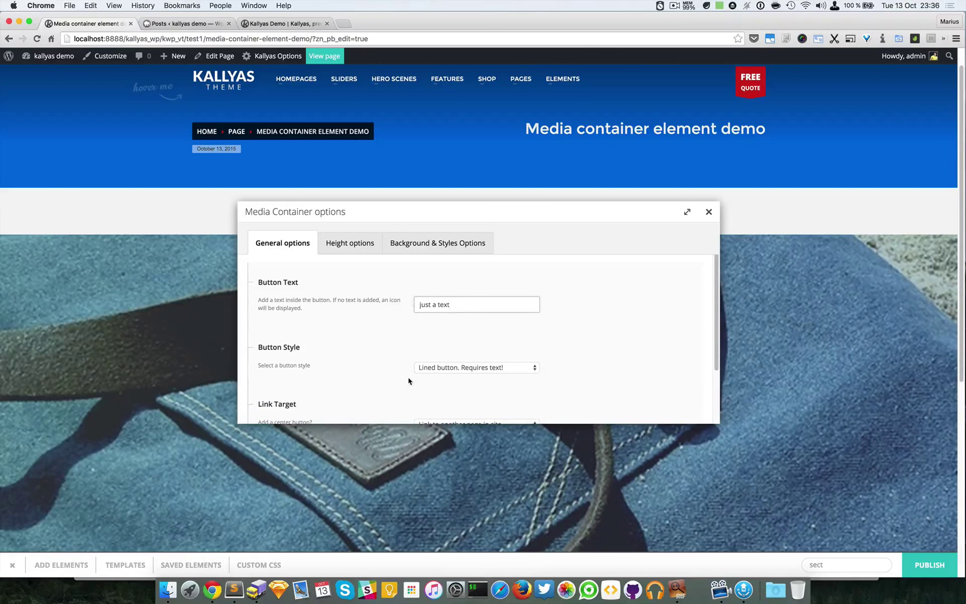
click(445, 368)
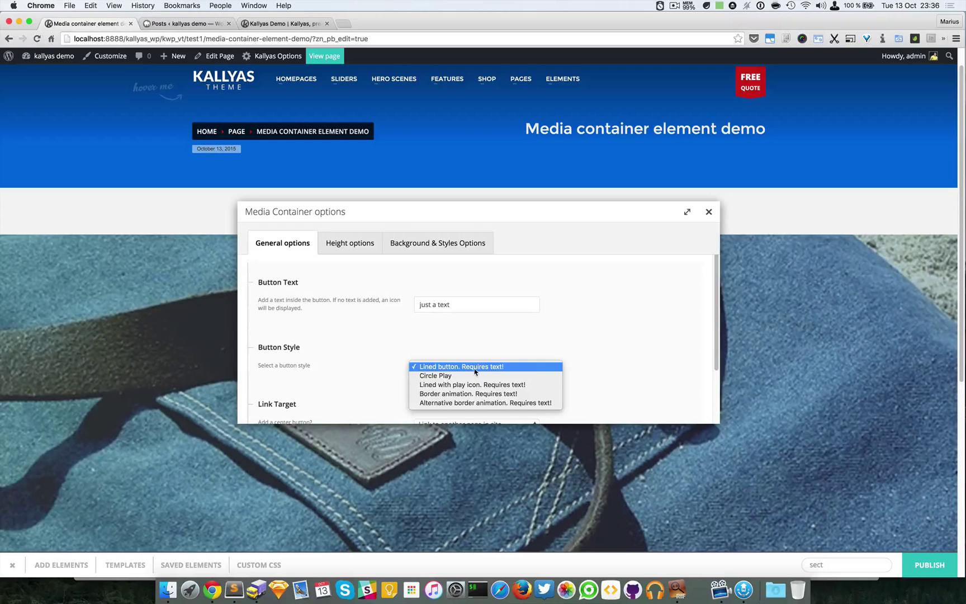
click(605, 360)
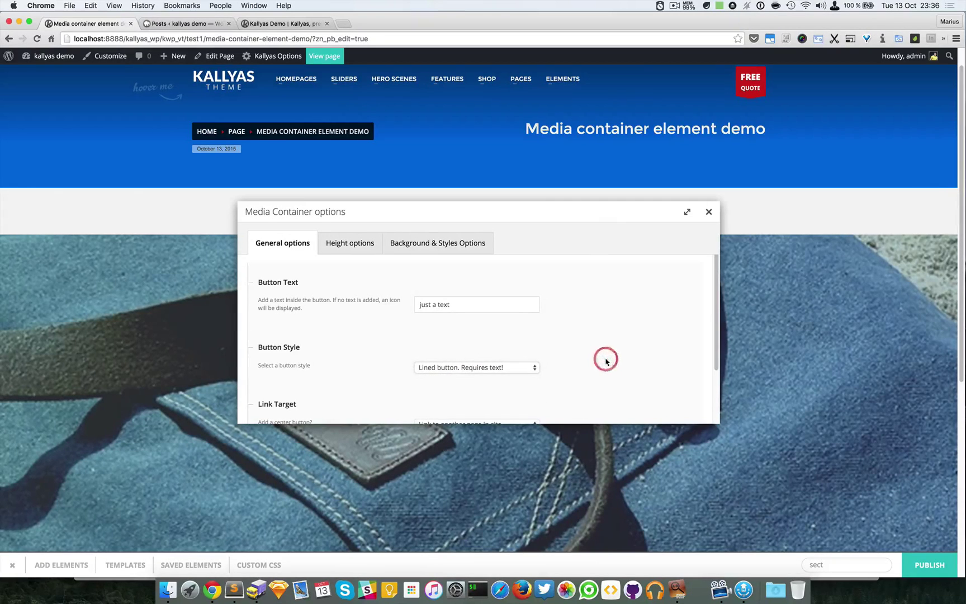
scroll(606, 360, down, 3)
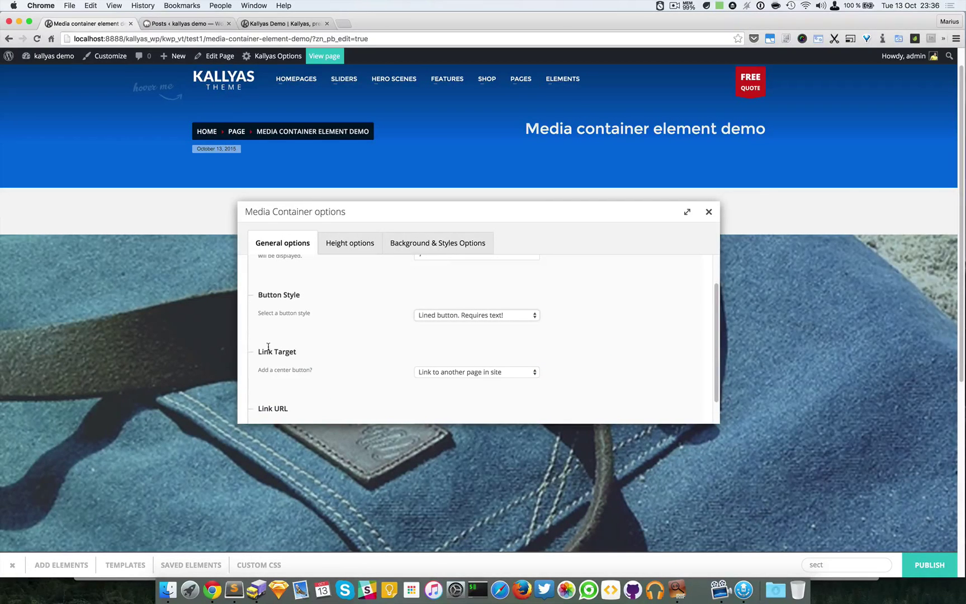
click(478, 376)
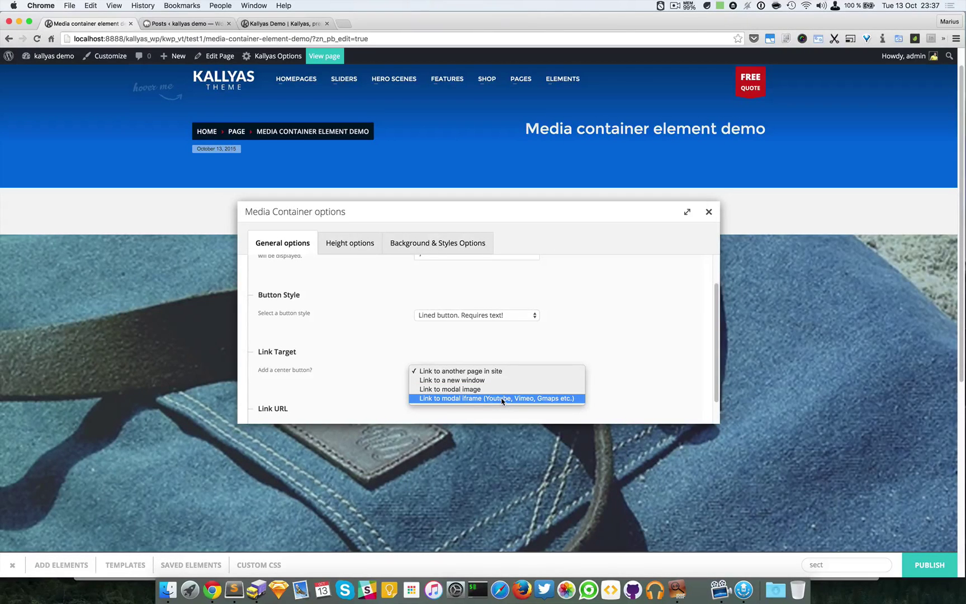
click(603, 390)
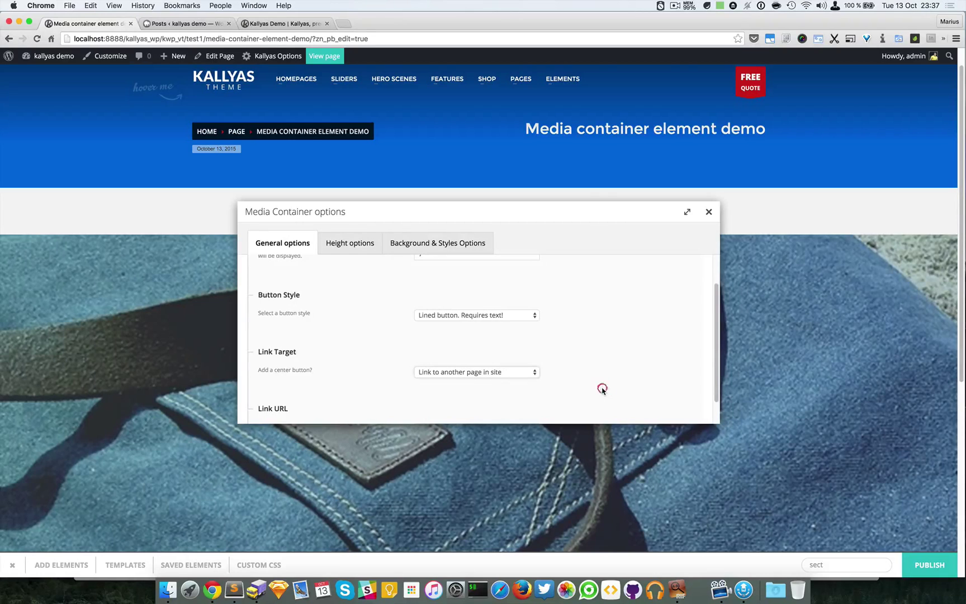
scroll(601, 388, down, 1)
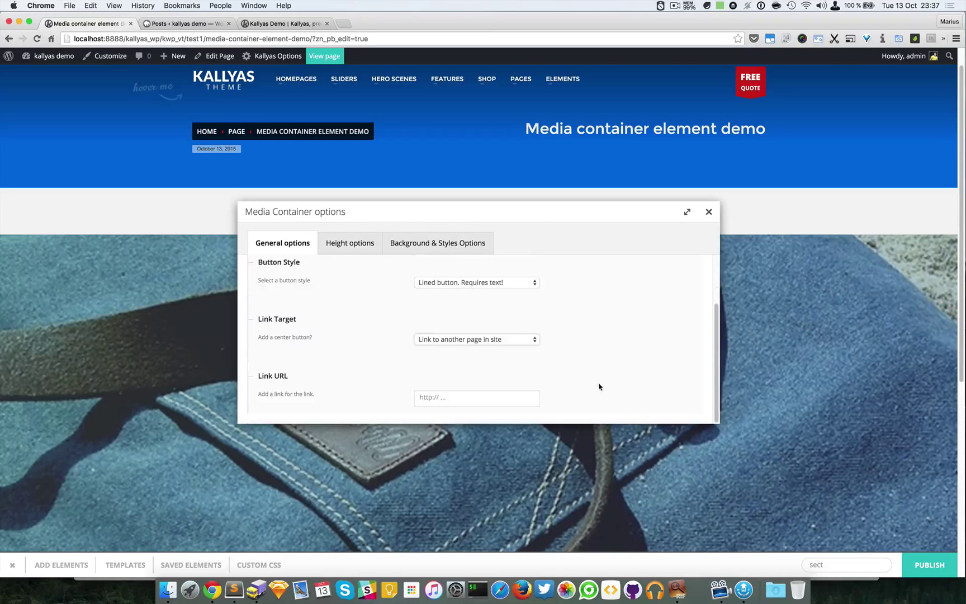
click(499, 339)
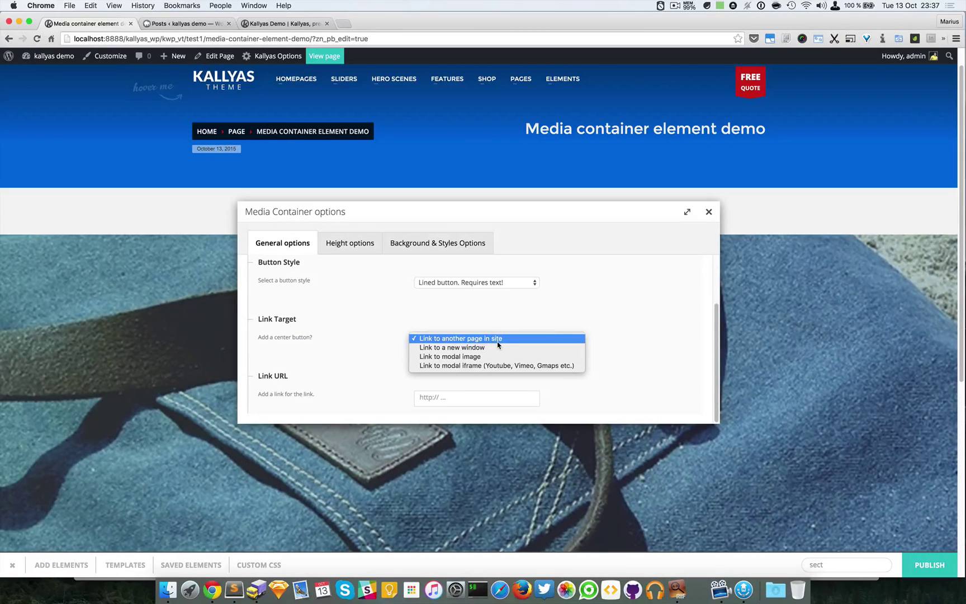
click(680, 361)
Enter # as the link URL and close the options
click(506, 395)
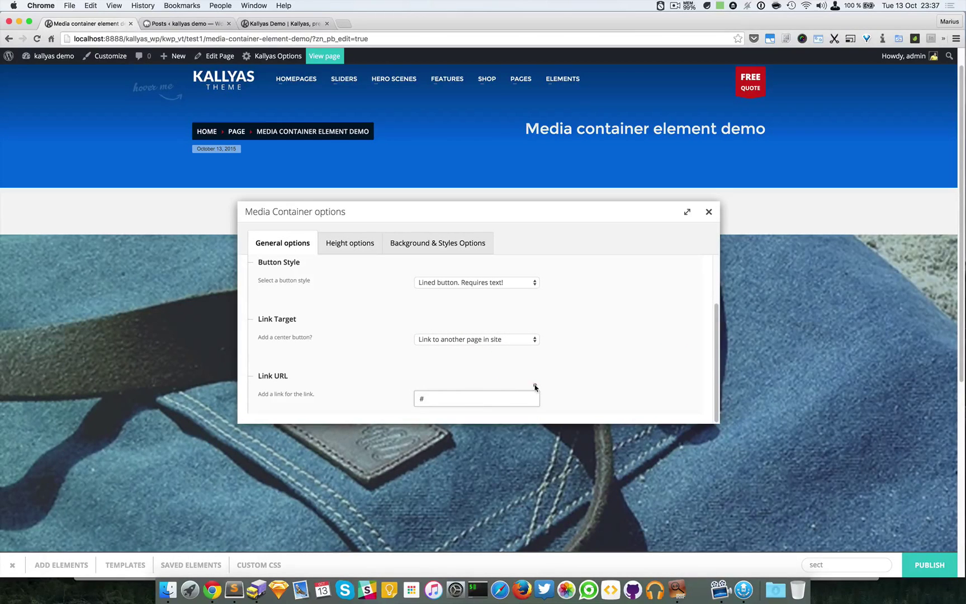
text(#)
click(514, 377)
click(459, 395)
scroll(511, 384, up, 2)
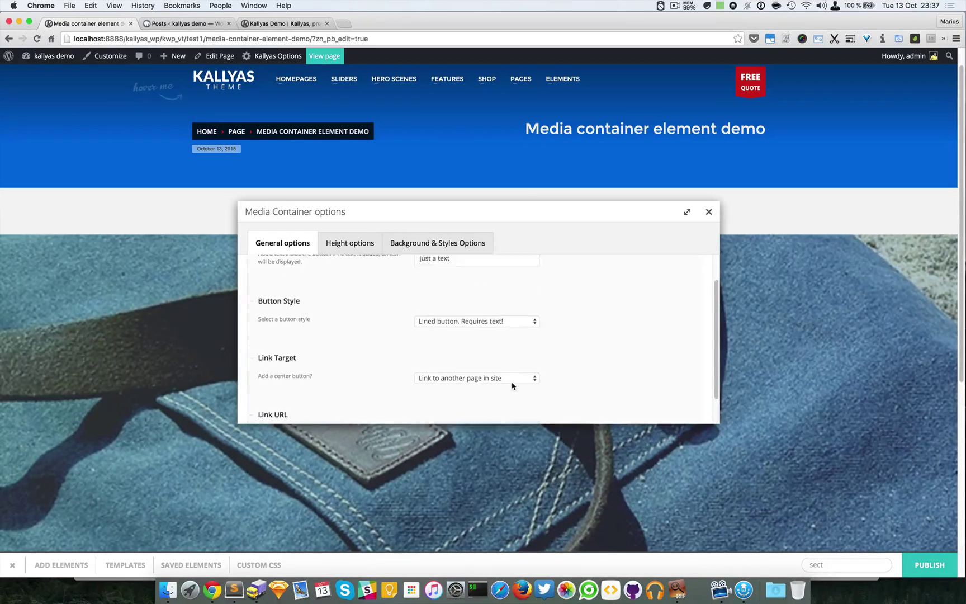
scroll(512, 385, up, 4)
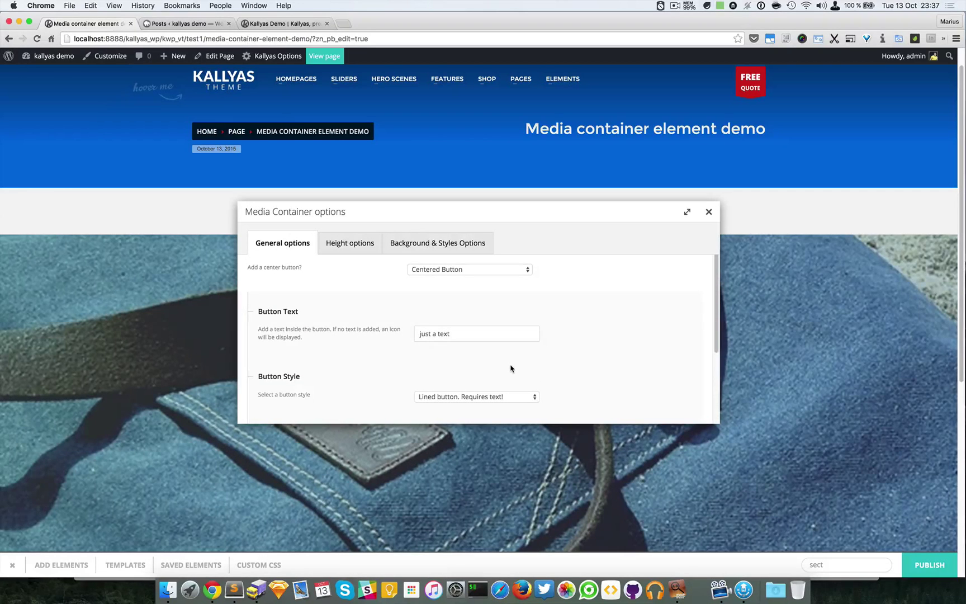
scroll(511, 369, up, 1)
click(708, 214)
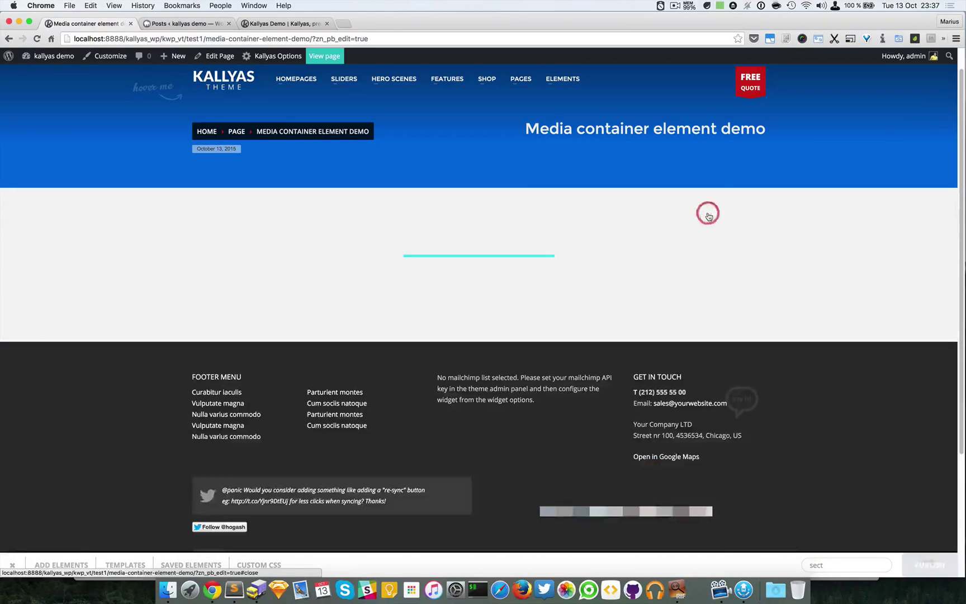
Change the centred button's style to Circle Play and close the options
scroll(438, 271, down, 5)
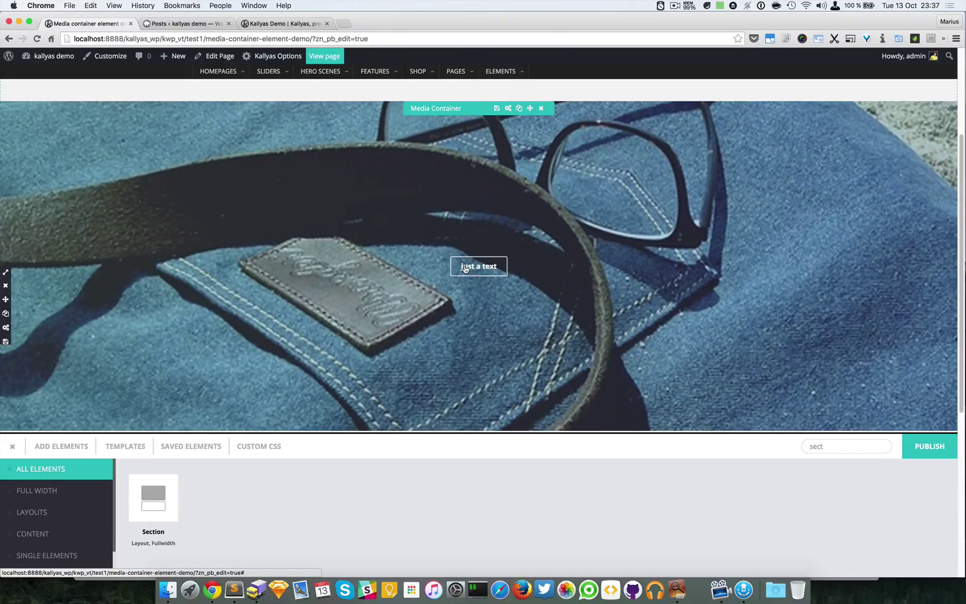
click(508, 109)
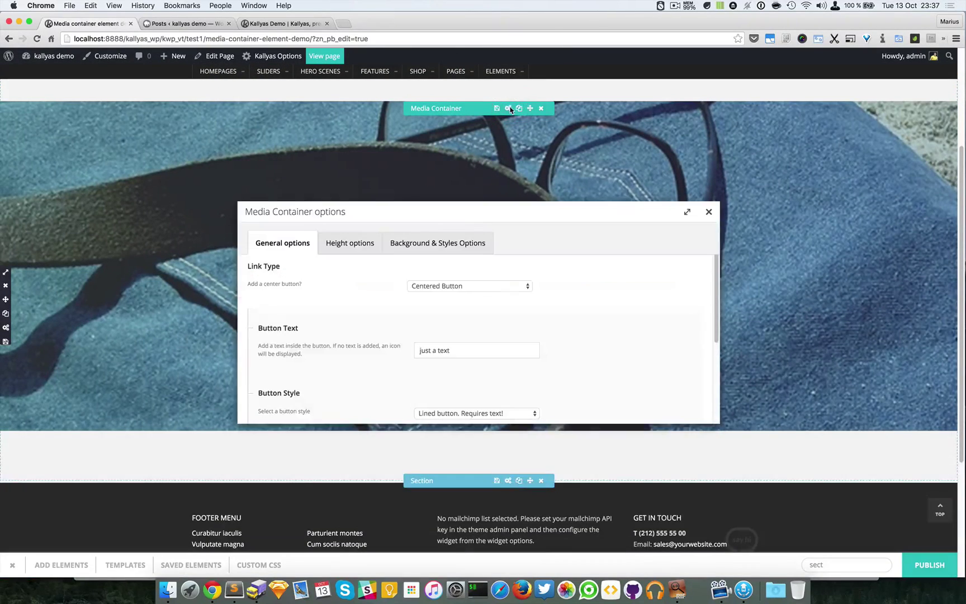
drag(472, 216, 683, 321)
scroll(681, 397, down, 2)
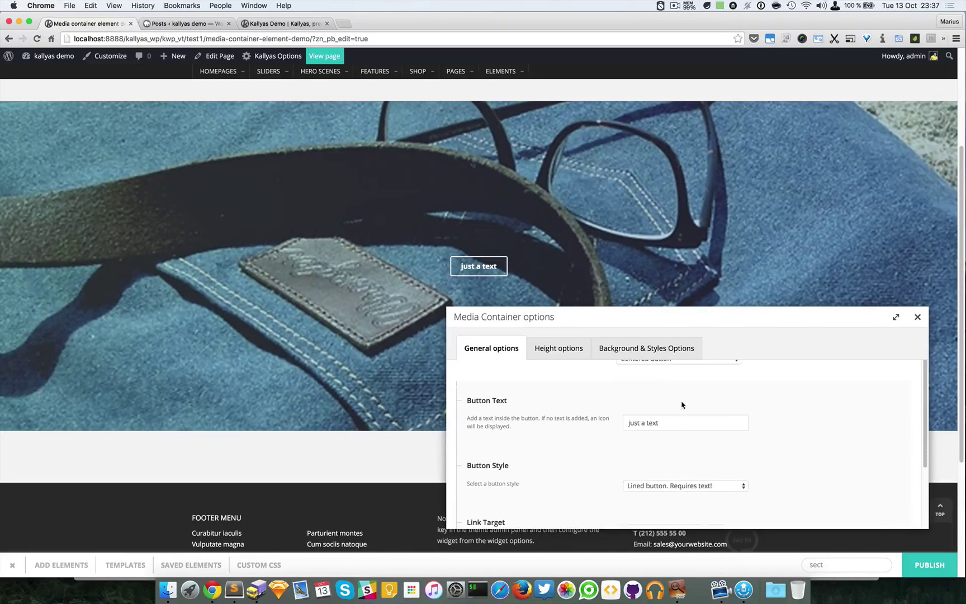
scroll(695, 479, down, 1)
click(694, 471)
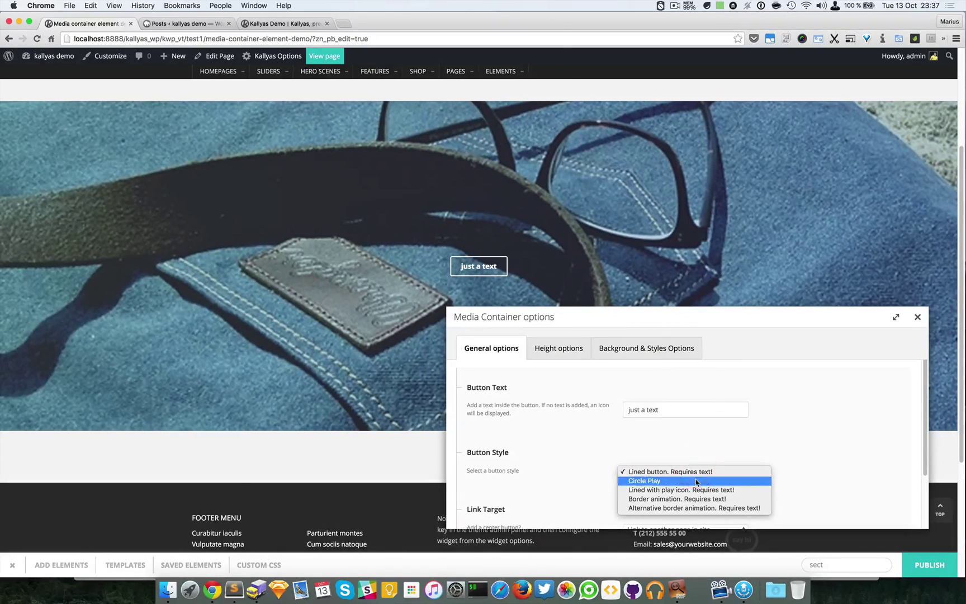
click(696, 482)
click(917, 317)
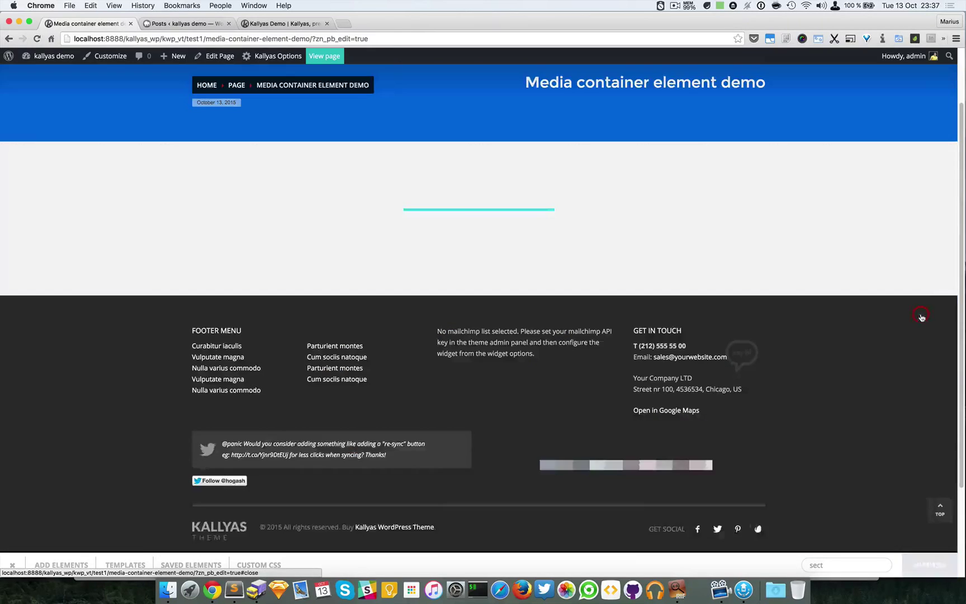
scroll(744, 325, down, 3)
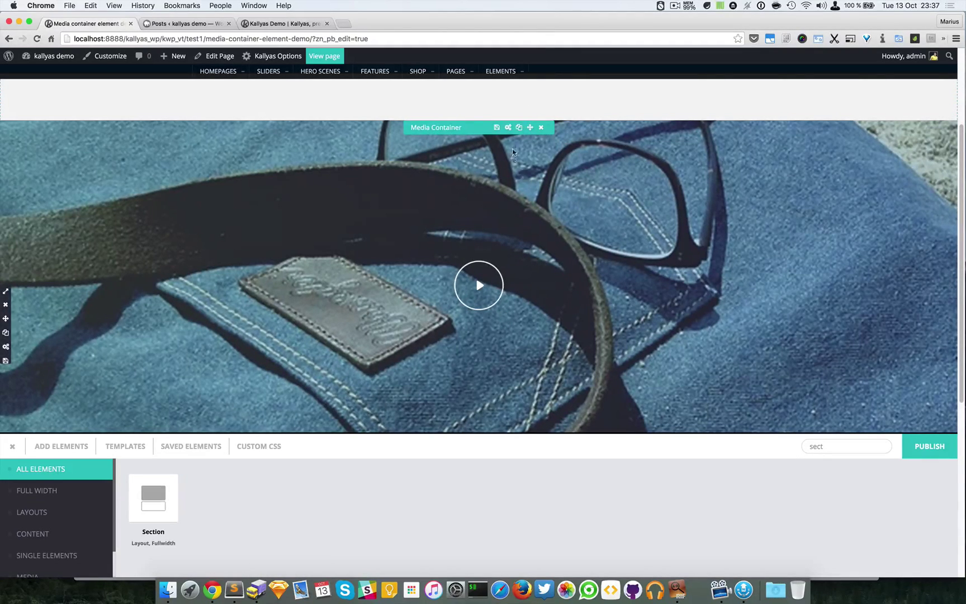
Choose the 'Lined with play icon. Requires text!' button style and close the options
click(508, 127)
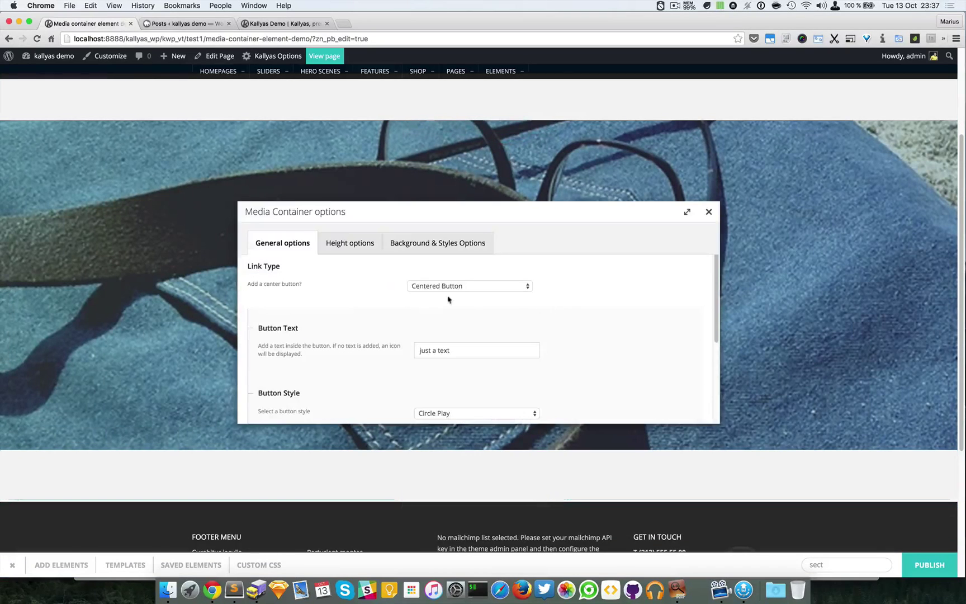
scroll(439, 324, down, 2)
click(458, 386)
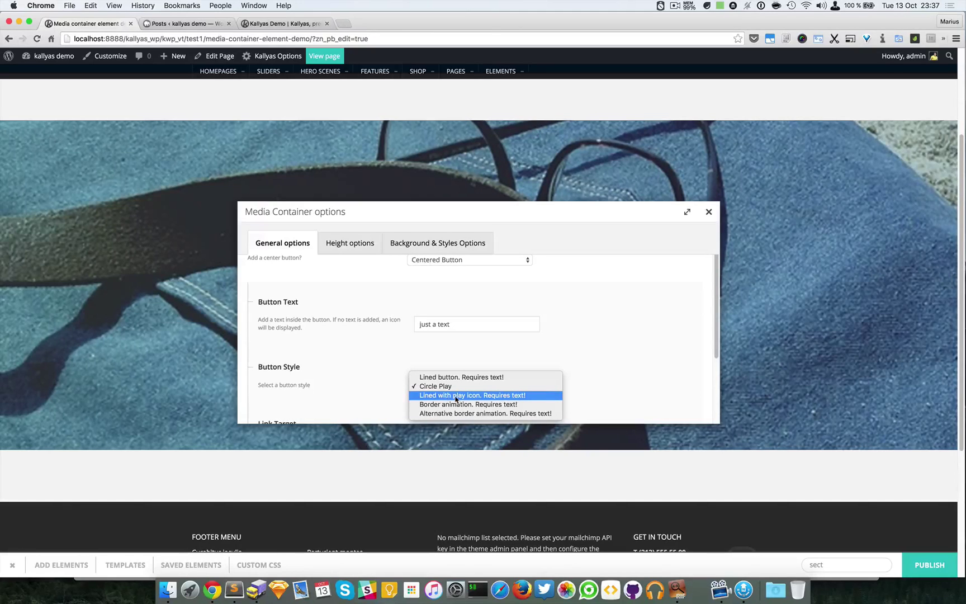
click(475, 395)
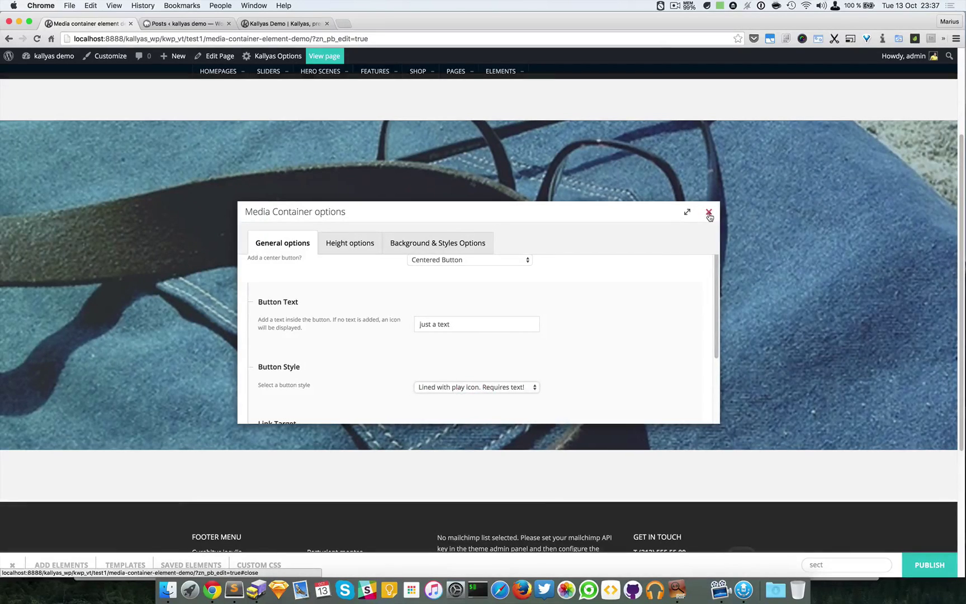
click(709, 211)
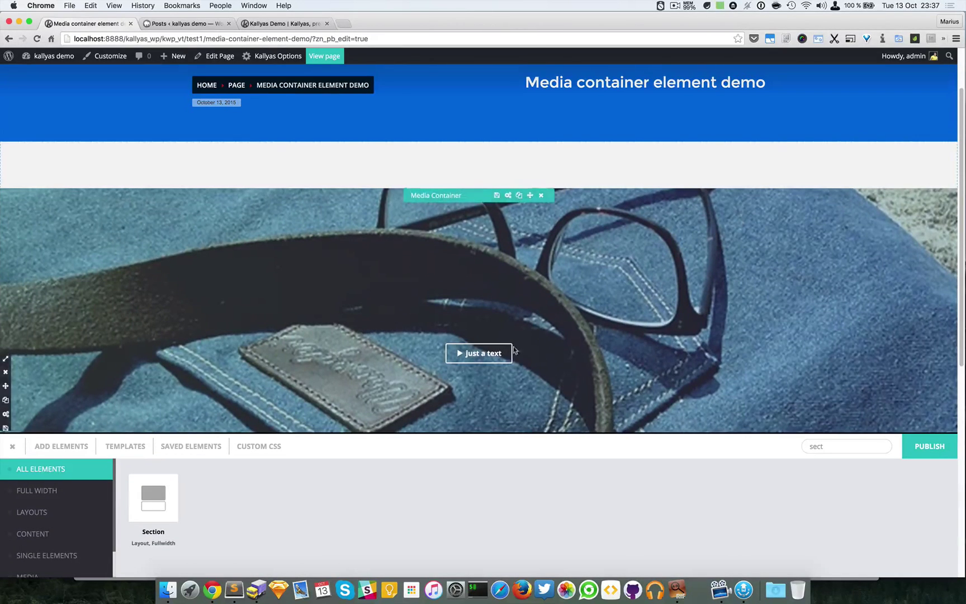
scroll(671, 251, down, 1)
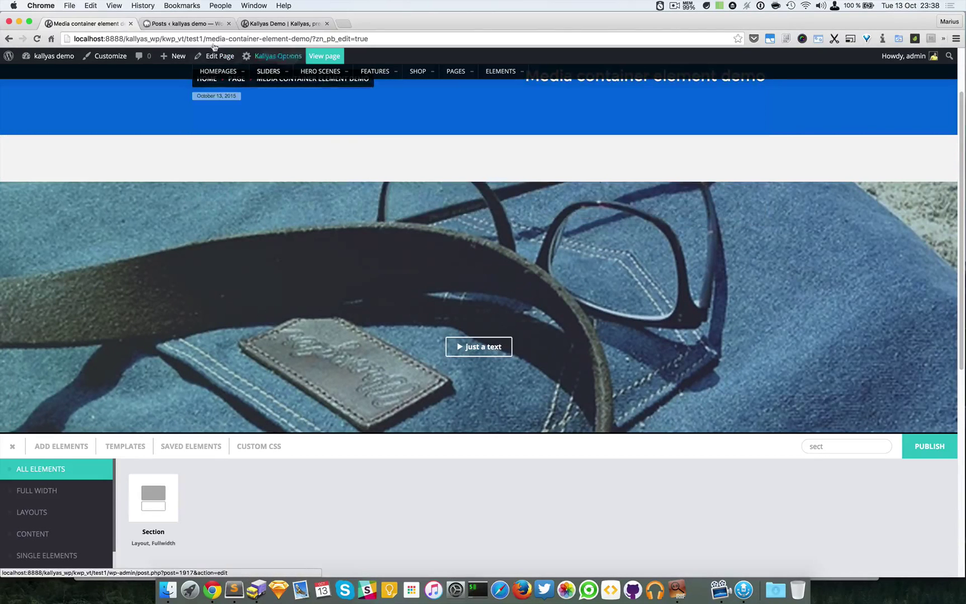
Open the theme's Elements > Media Container demo page and scroll to the Border Animation Button examples
scroll(399, 138, up, 3)
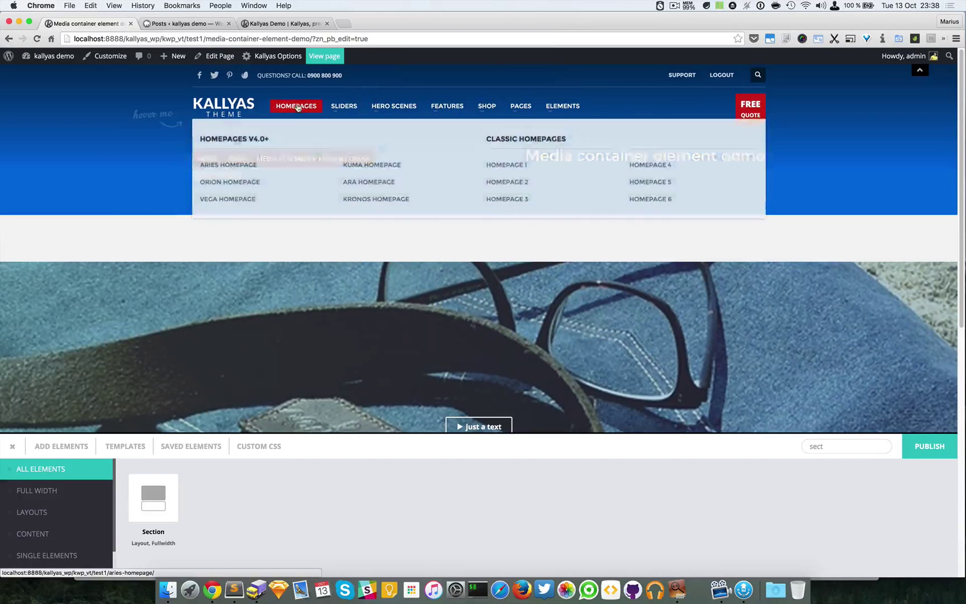
mouse_move(566, 106)
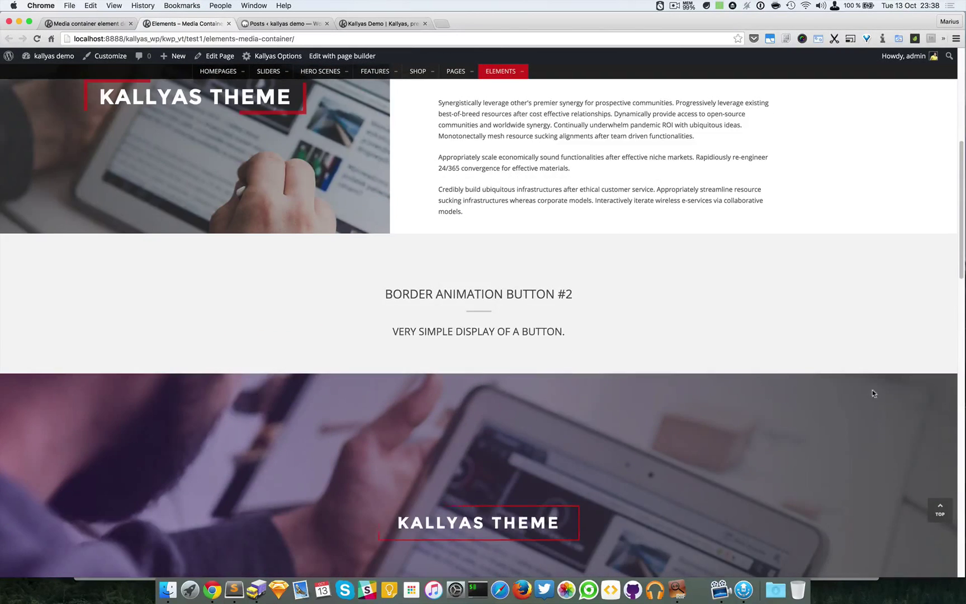
scroll(682, 335, down, 15)
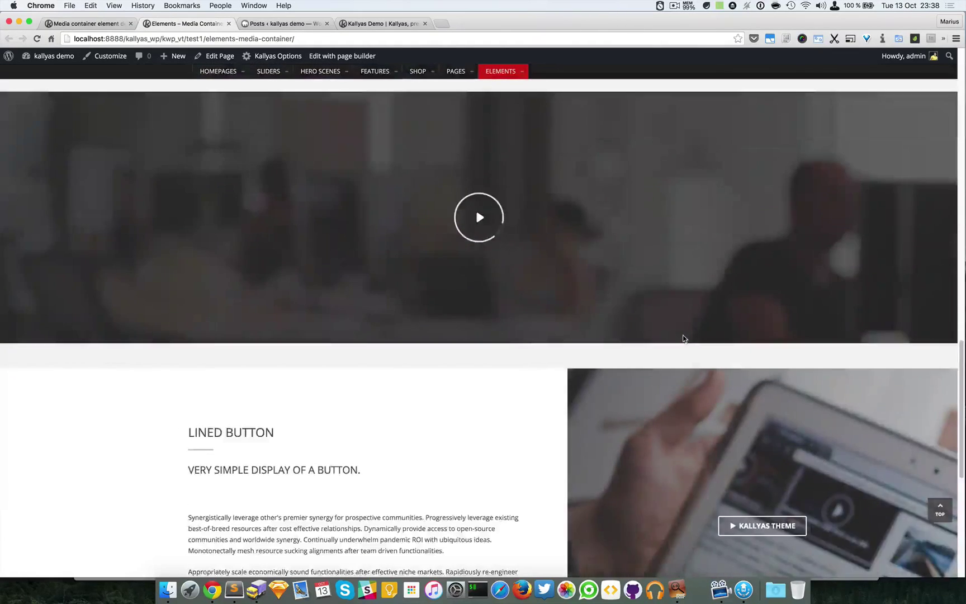
scroll(683, 337, down, 5)
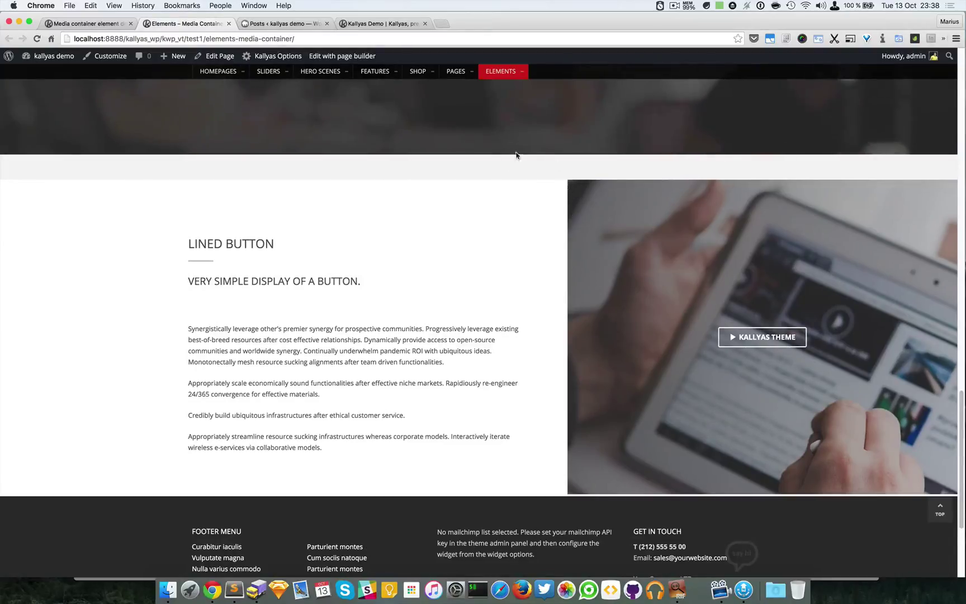
Back on the demo page, set the button style to Border animation and close the options
click(108, 25)
scroll(505, 250, down, 3)
click(509, 150)
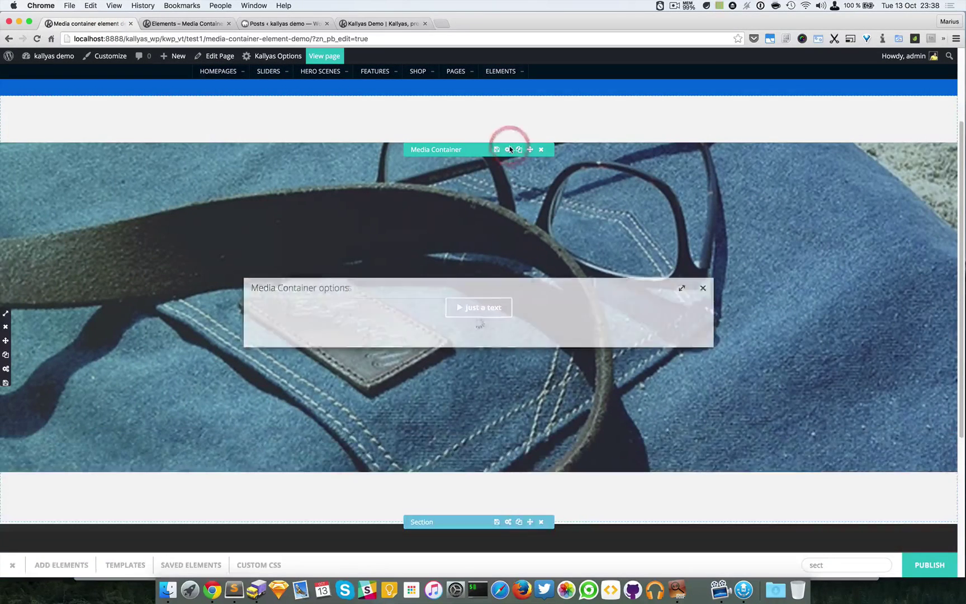
click(458, 285)
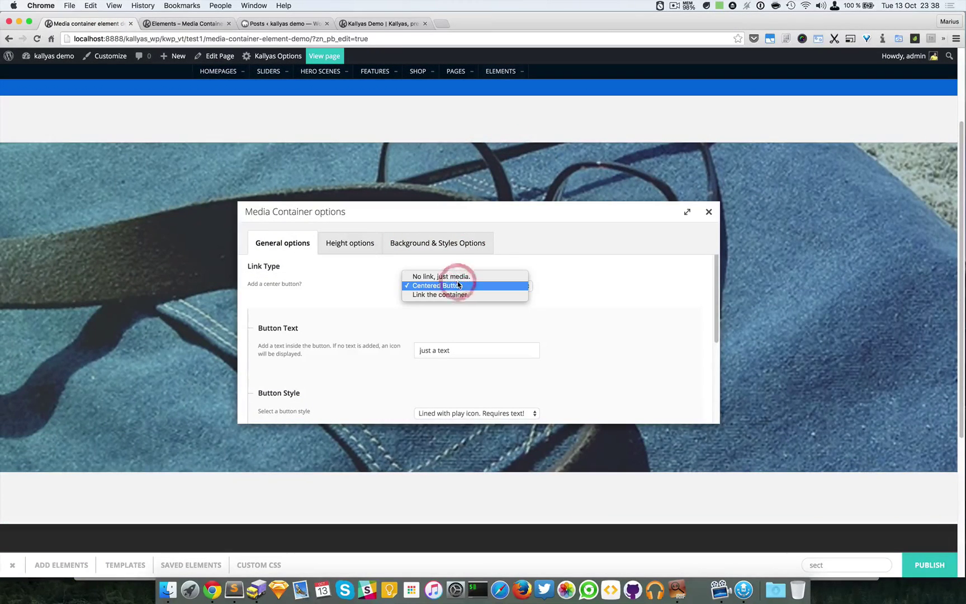
click(624, 297)
scroll(509, 327, down, 2)
click(498, 330)
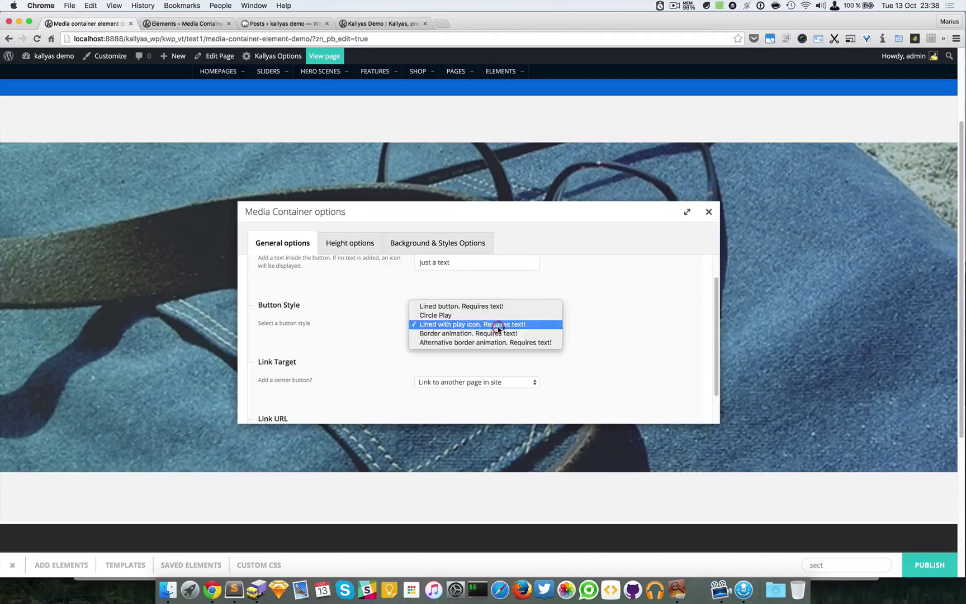
click(434, 333)
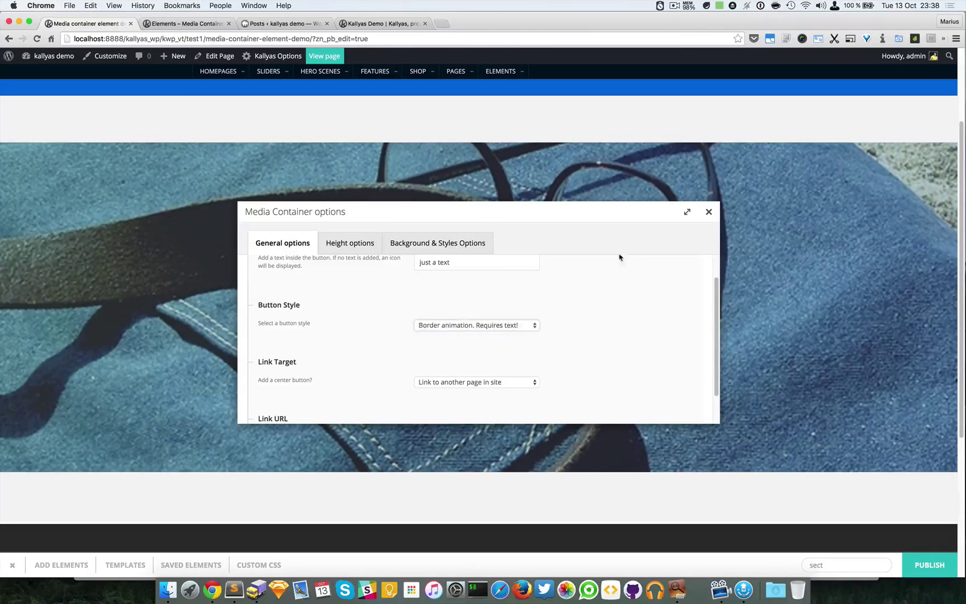
click(709, 214)
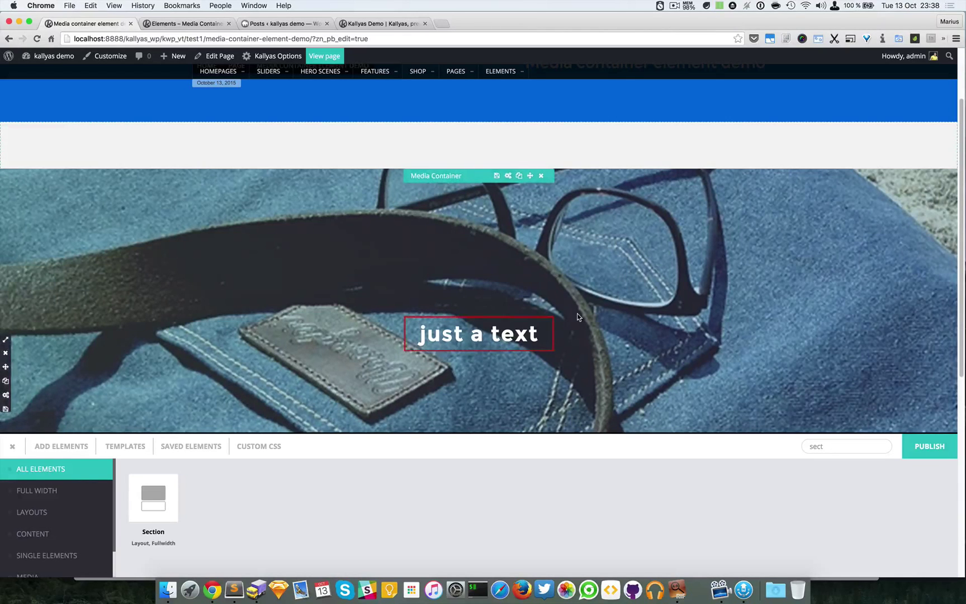
Switch the button style to Alternative border animation and close the options
click(508, 176)
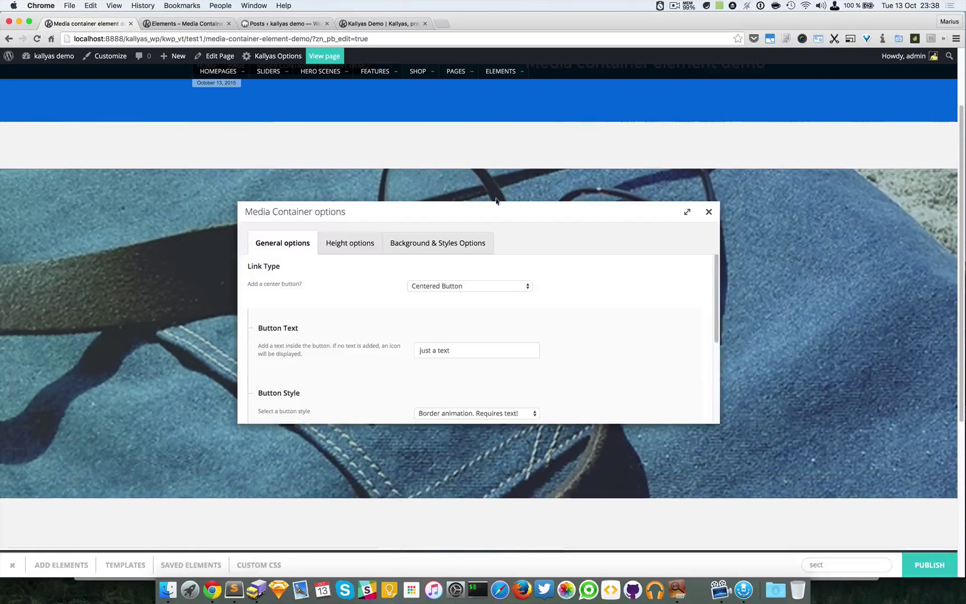
scroll(438, 377, down, 1)
click(446, 395)
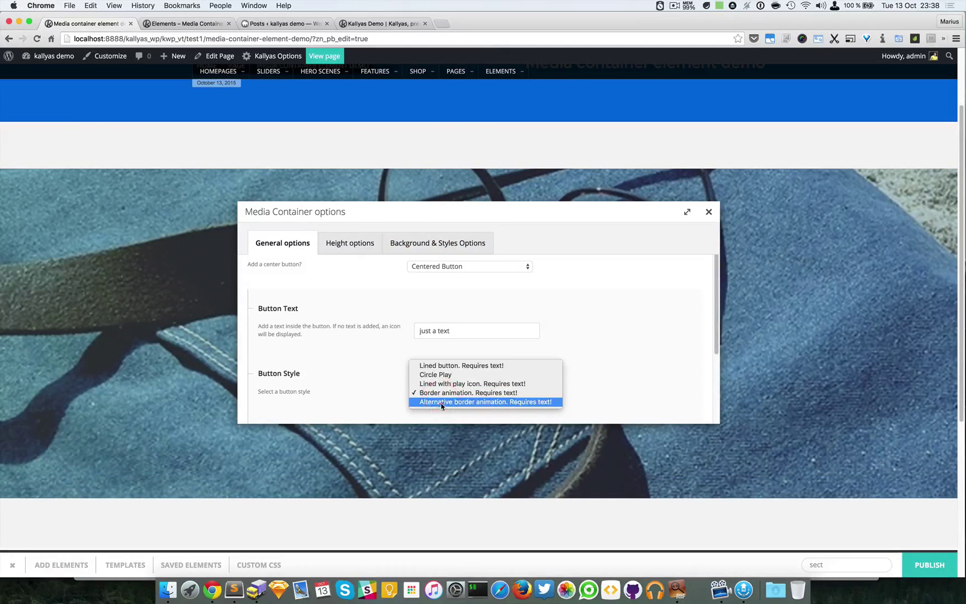
click(447, 401)
scroll(576, 386, down, 3)
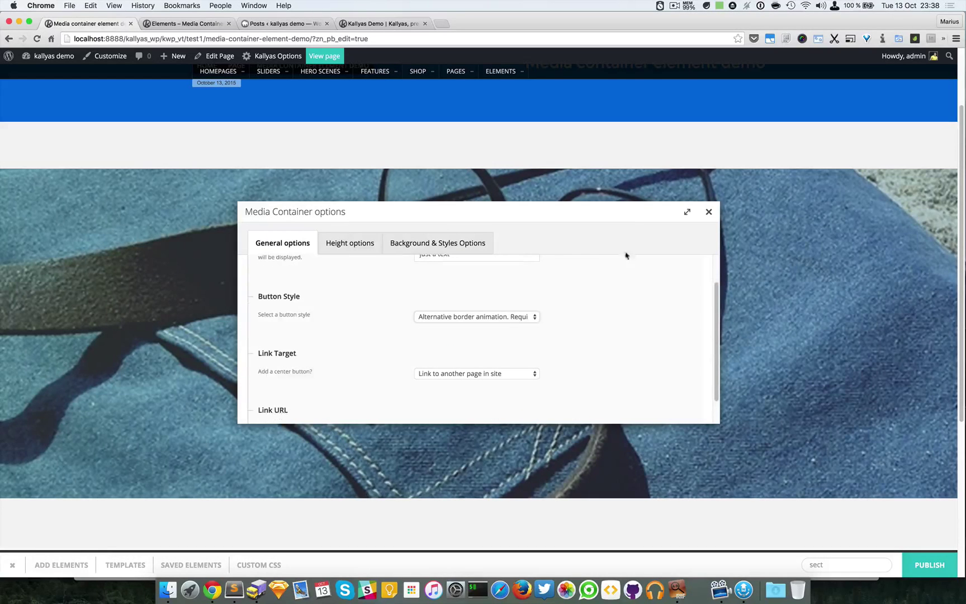
click(709, 212)
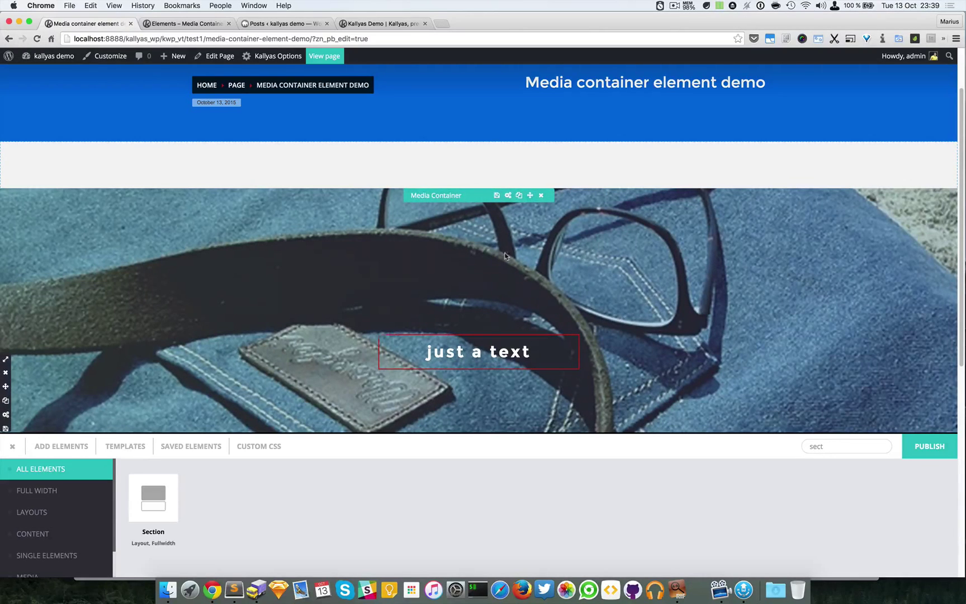
Set the Link Type to 'Link the container' and close the options
click(508, 195)
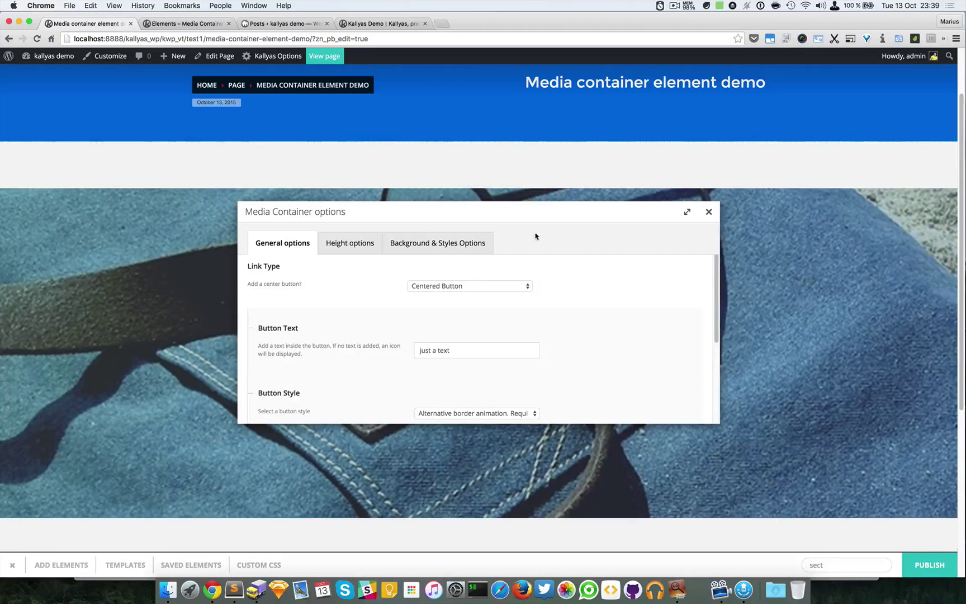
drag(535, 231, 614, 291)
scroll(564, 397, down, 3)
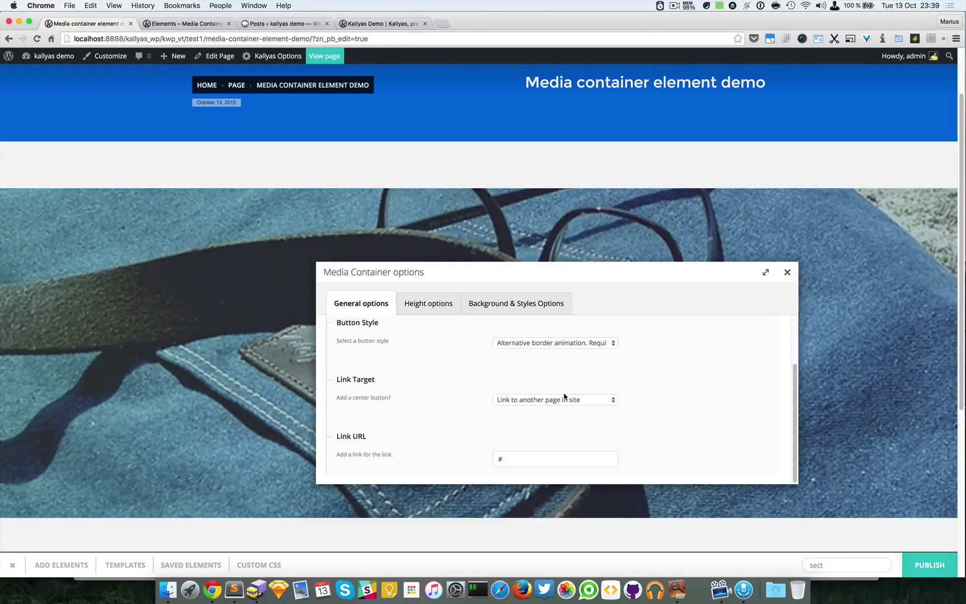
scroll(564, 397, up, 4)
click(558, 343)
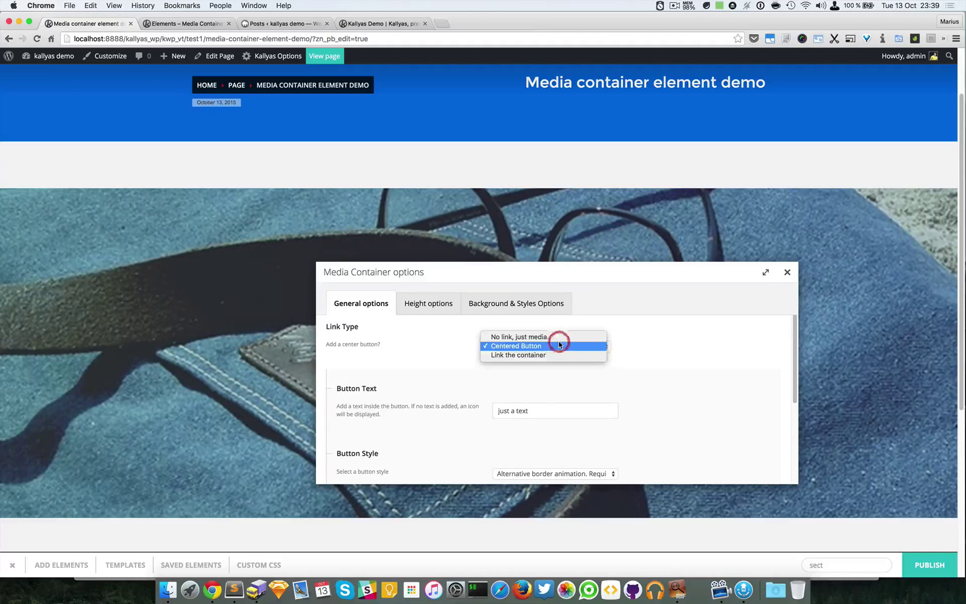
click(491, 356)
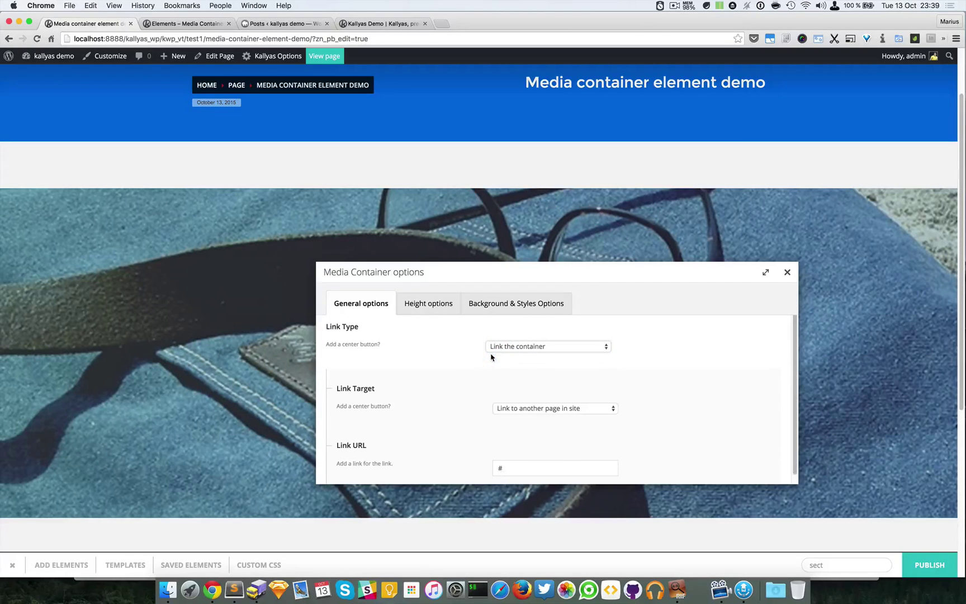
scroll(454, 430, down, 1)
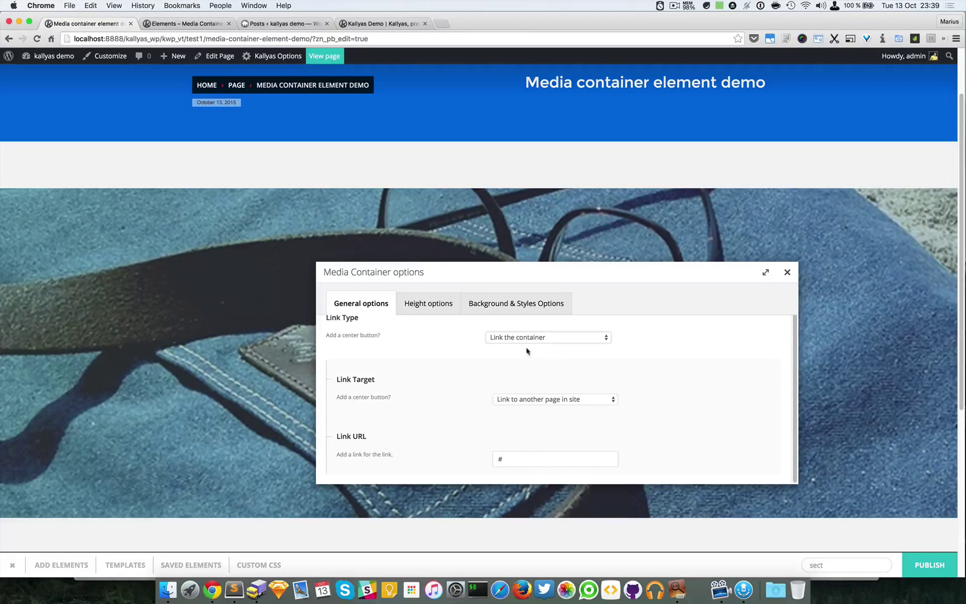
click(786, 273)
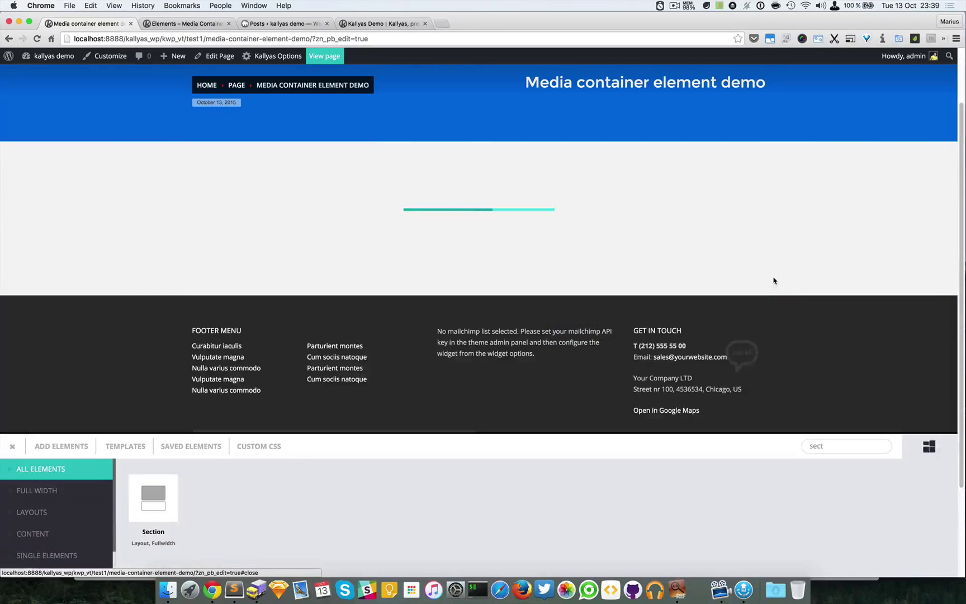
Hide the Add Elements panel and scroll to view the linked container
scroll(359, 328, down, 3)
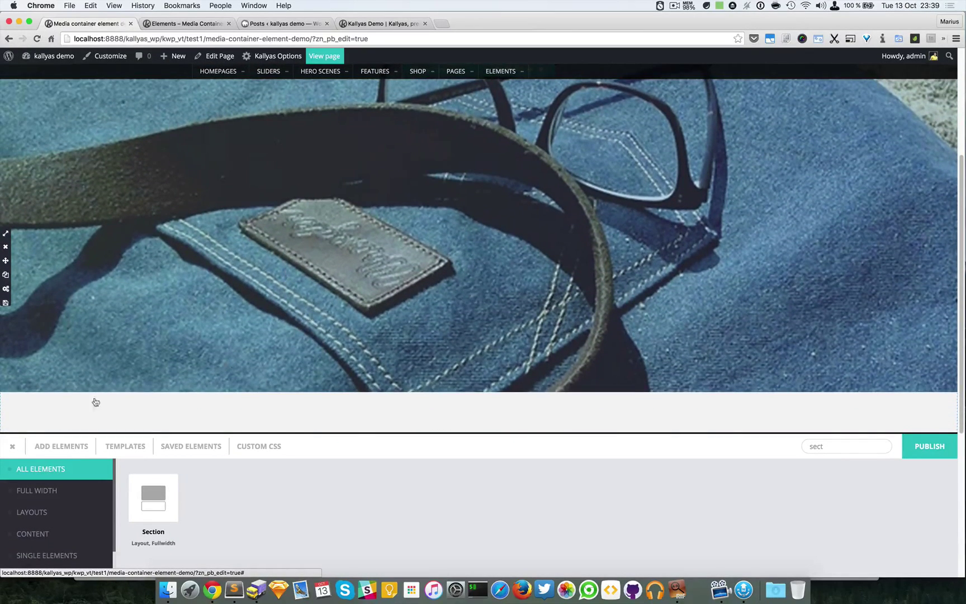
click(13, 444)
scroll(410, 248, up, 10)
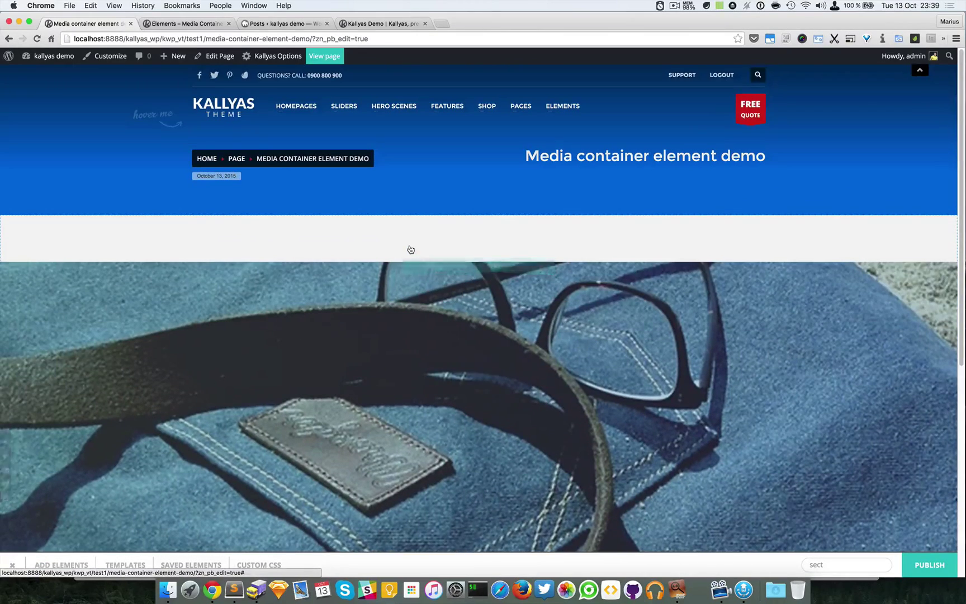
scroll(267, 312, down, 1)
scroll(267, 312, down, 1)
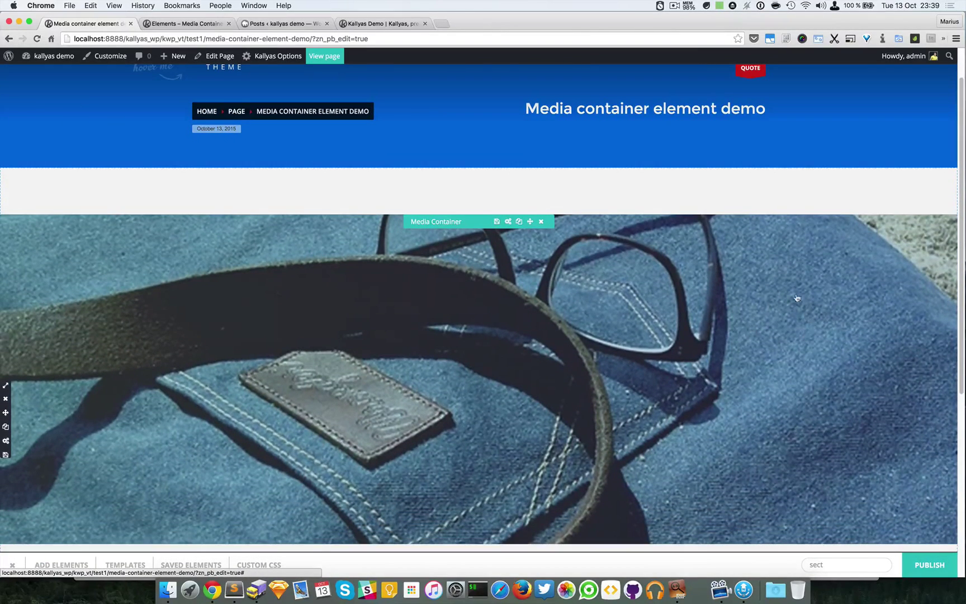
Set the Link Type back to 'No link, just media.' and close the options
click(508, 223)
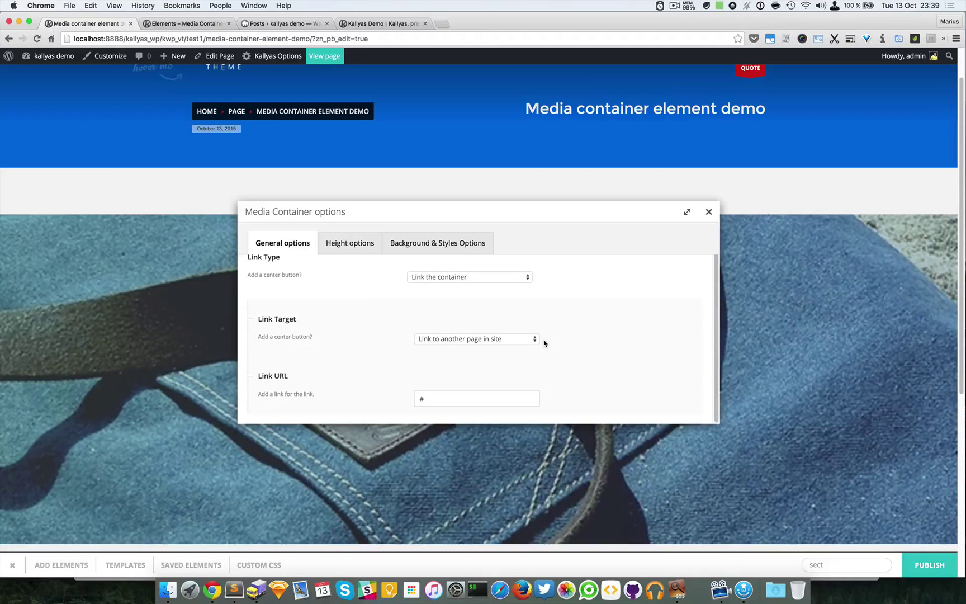
scroll(544, 343, up, 1)
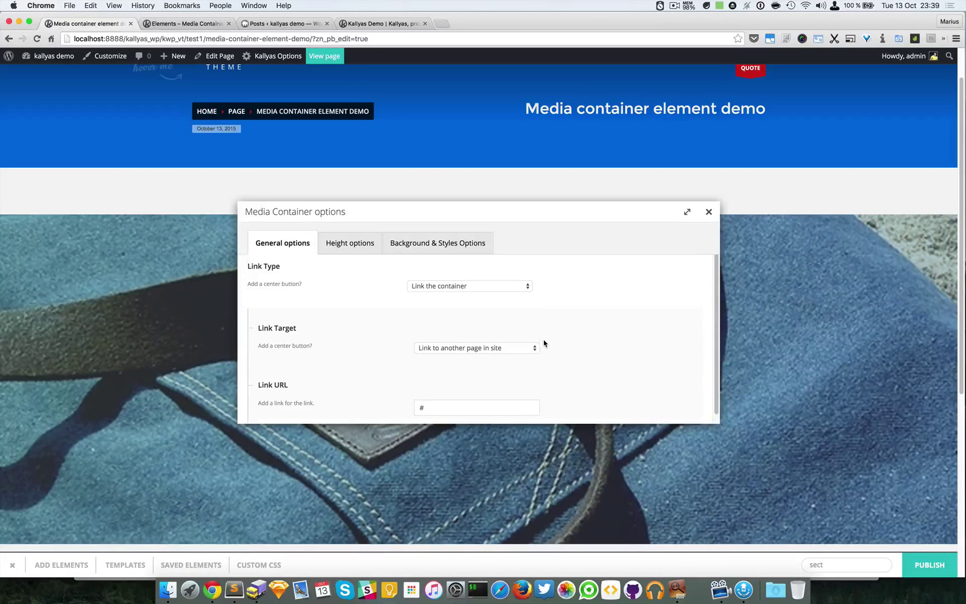
click(429, 289)
click(437, 267)
click(709, 264)
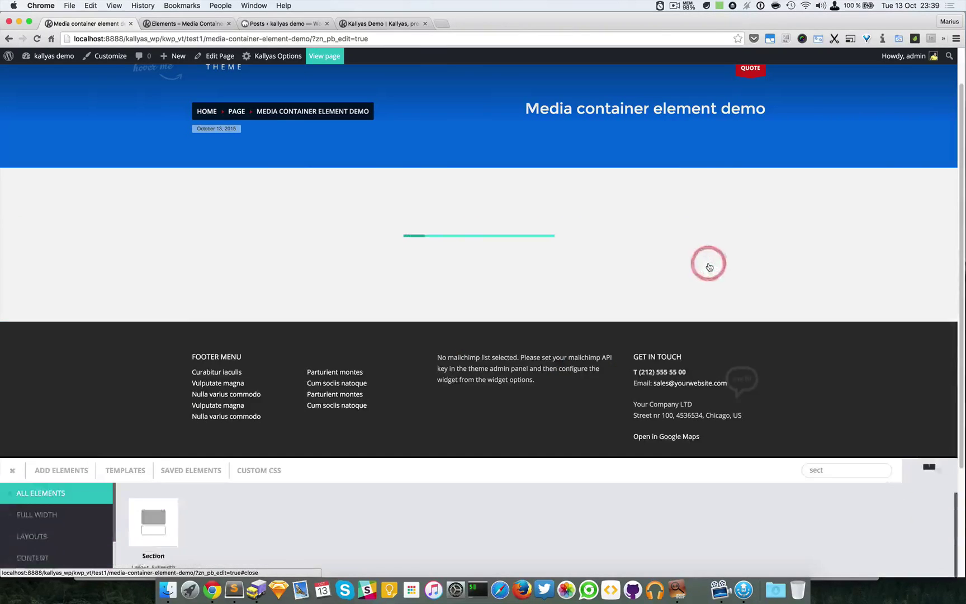
Collapse the elements panel and reopen the Media Container options to check them
scroll(738, 342, down, 5)
scroll(738, 342, up, 3)
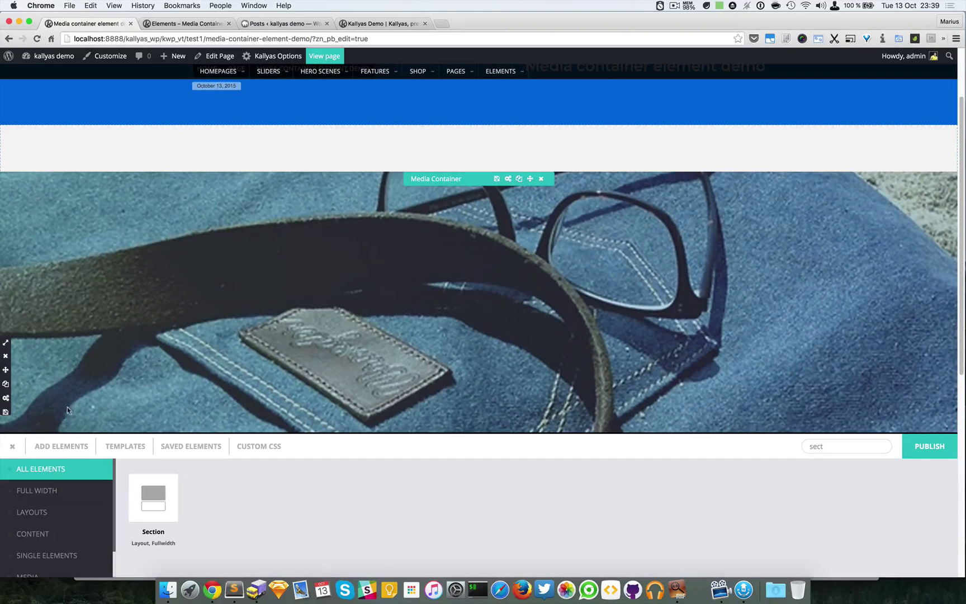
click(13, 446)
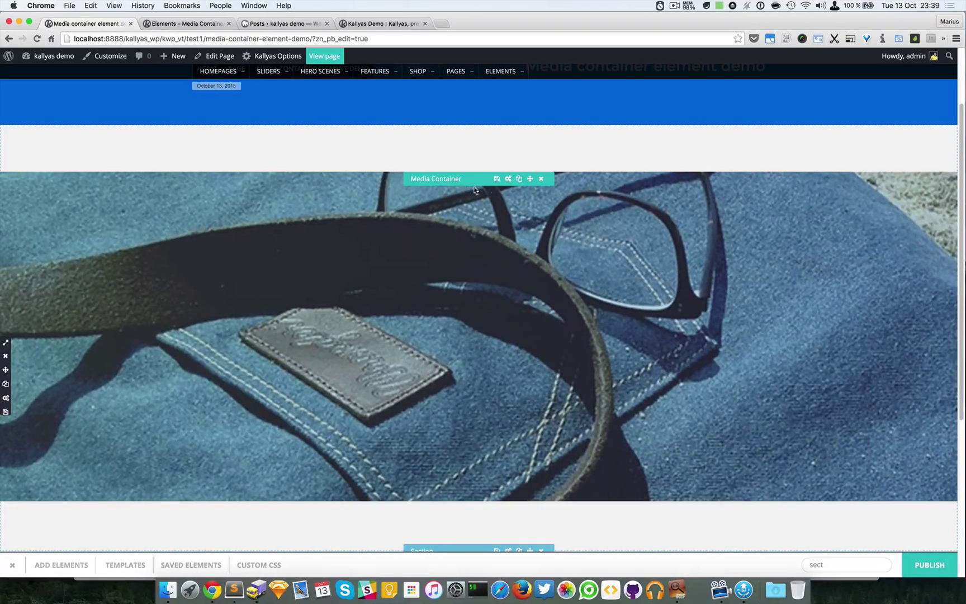
click(509, 178)
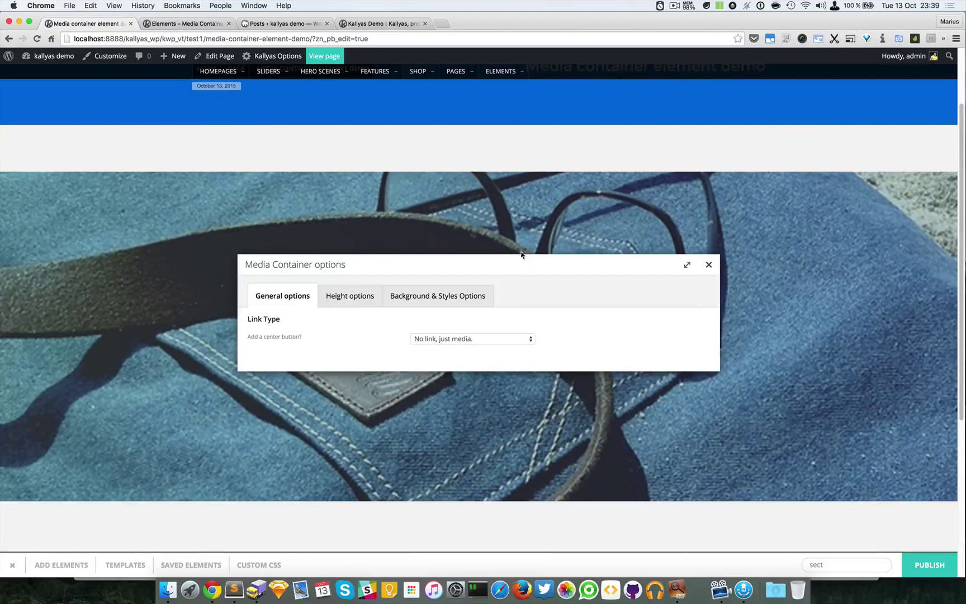